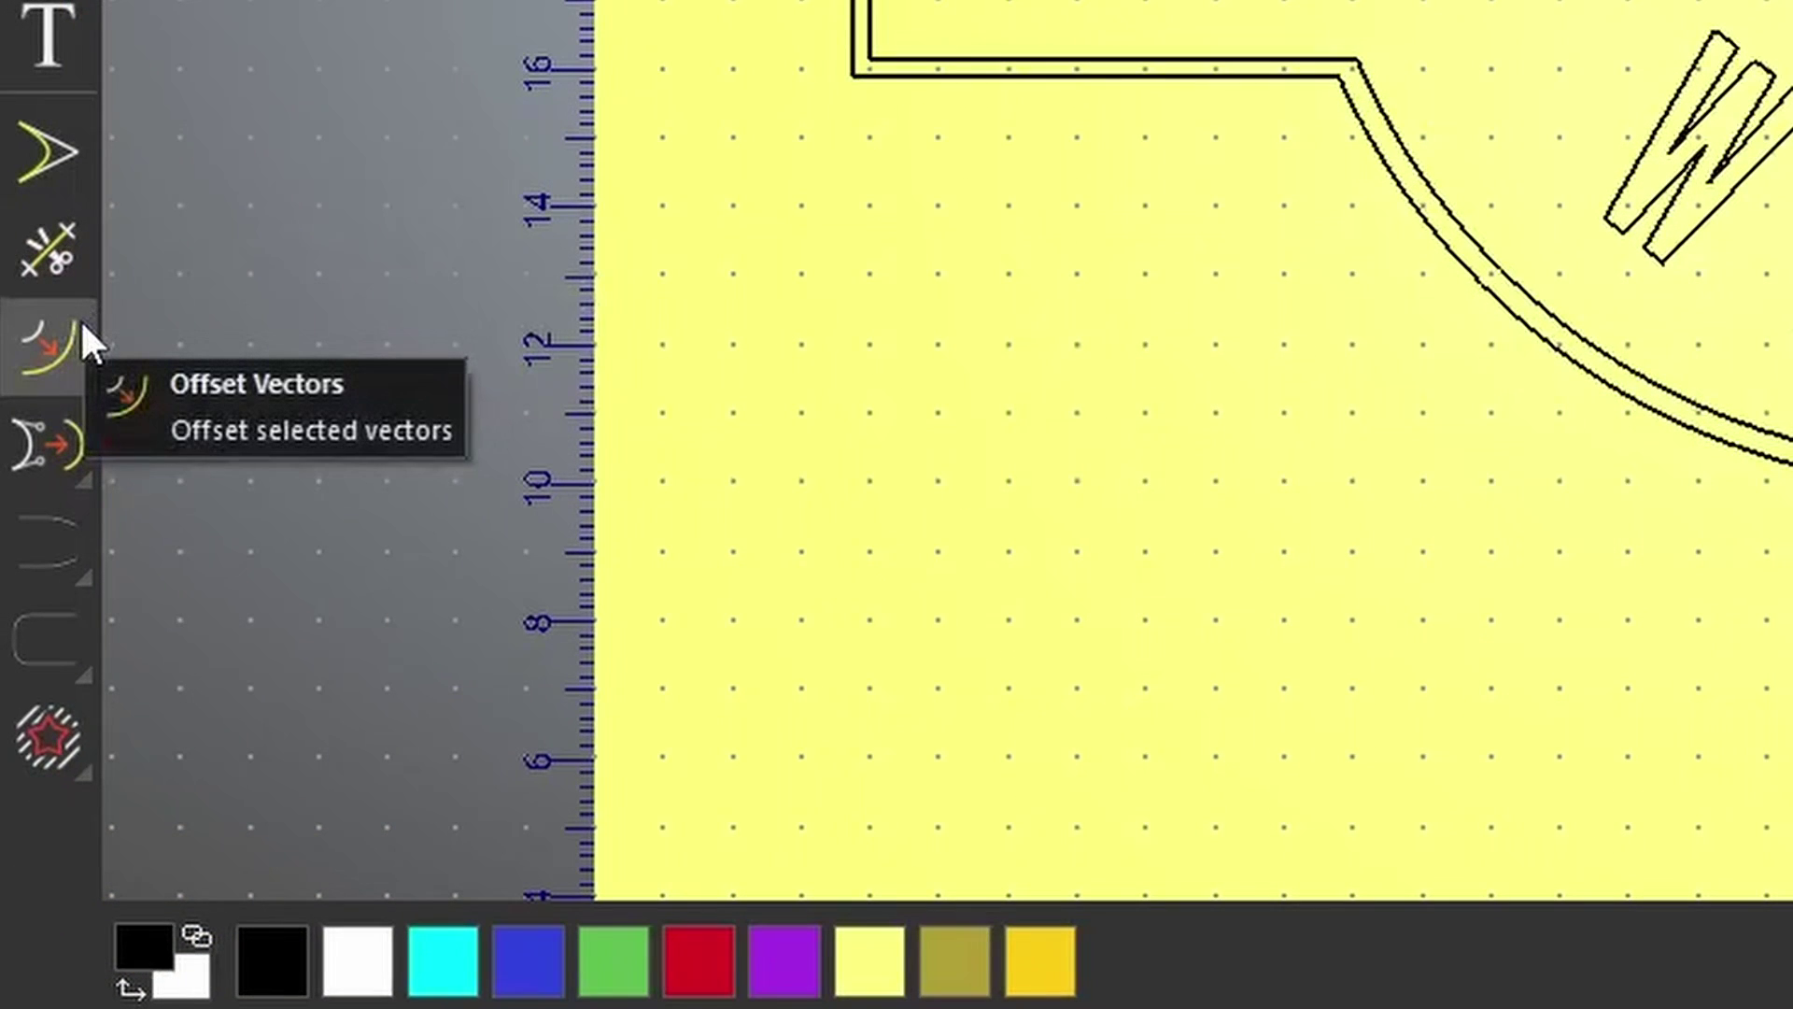
Step: Start the Offset Vectors tool on the selected badge border
click(53, 781)
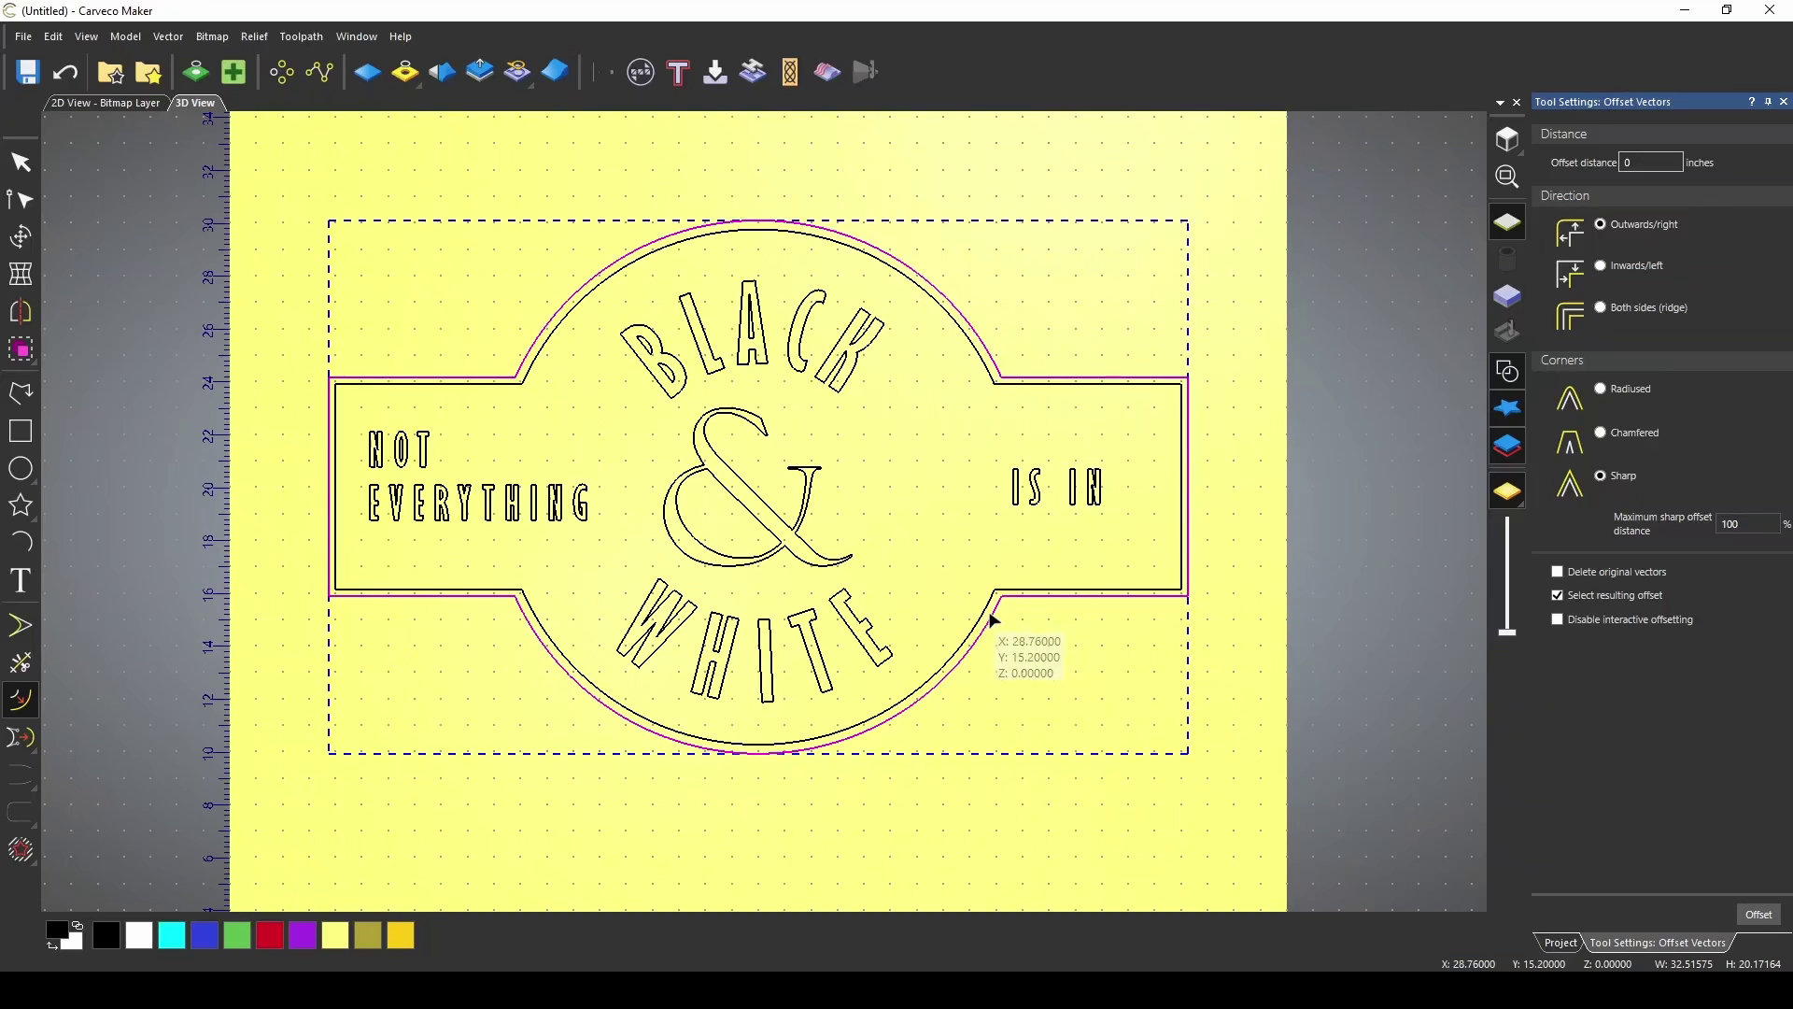
Step: Add a 0.5-inch sharp-cornered offset border around the badge
double_click(1645, 162)
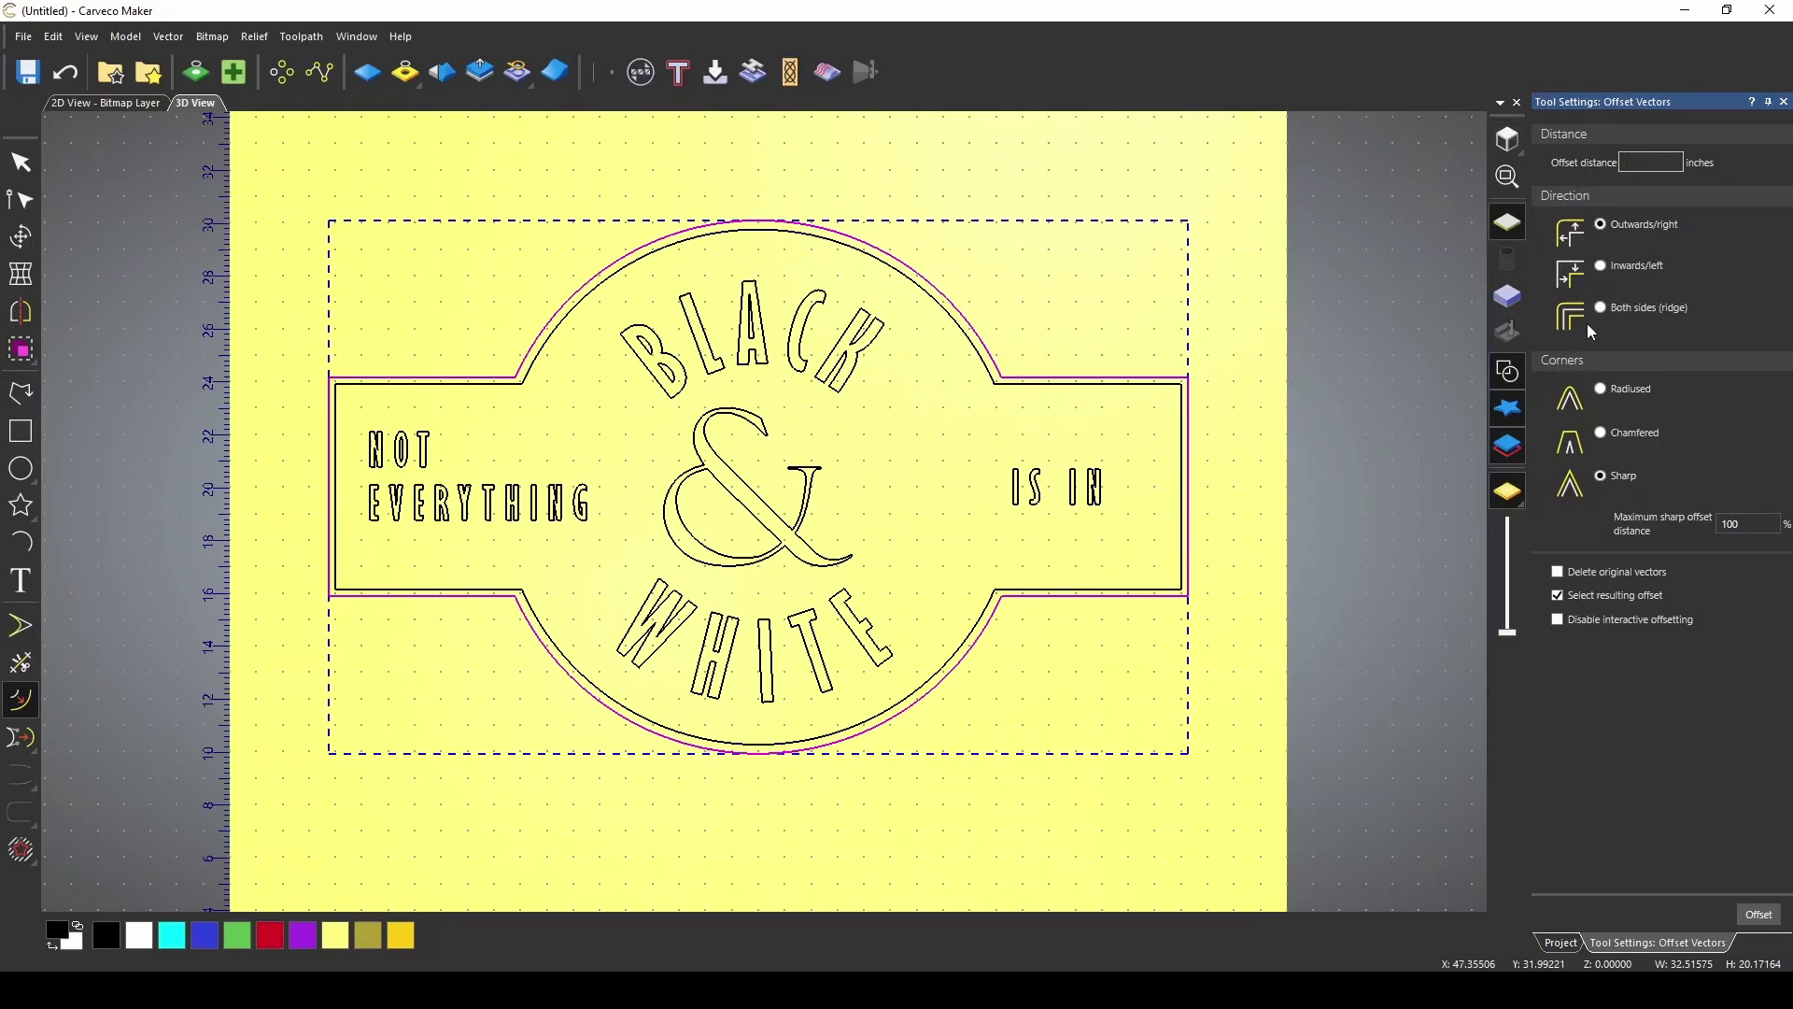
text(0.5)
click(1758, 917)
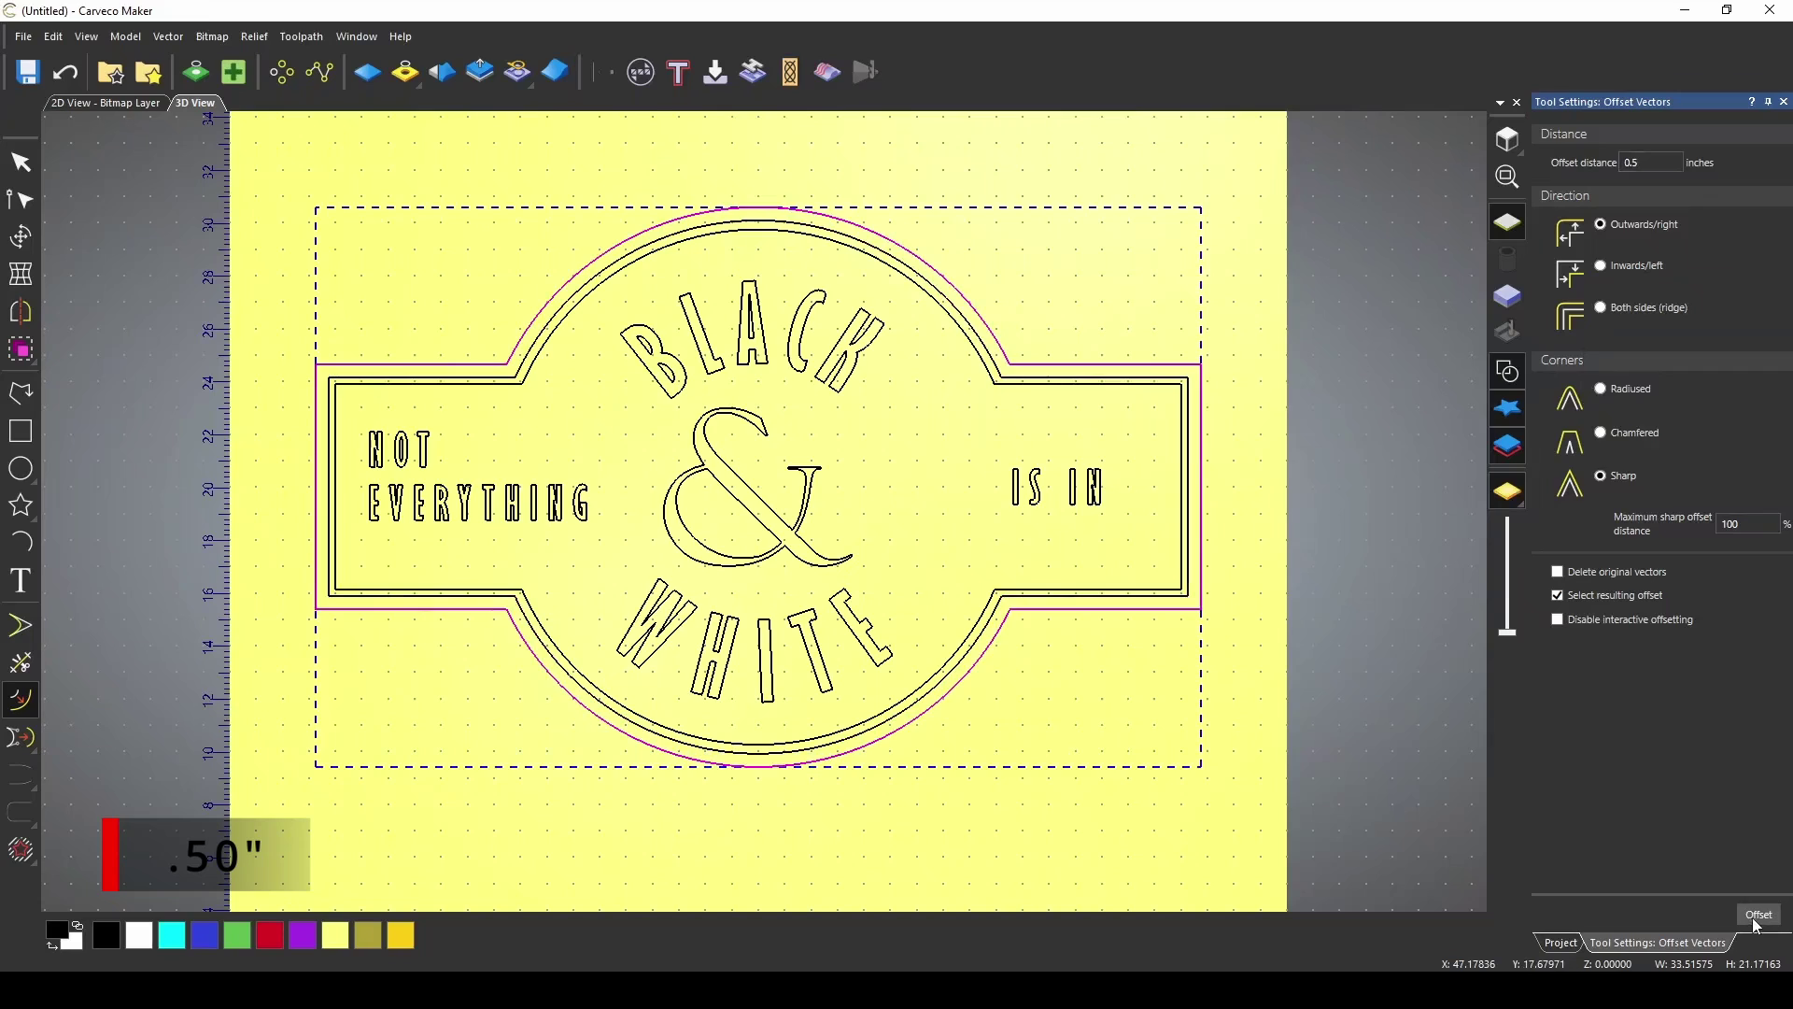
Step: Add two more 0.5-inch offset borders, one with chamfered and one with radiused corners
scroll(1184, 618, up, 3)
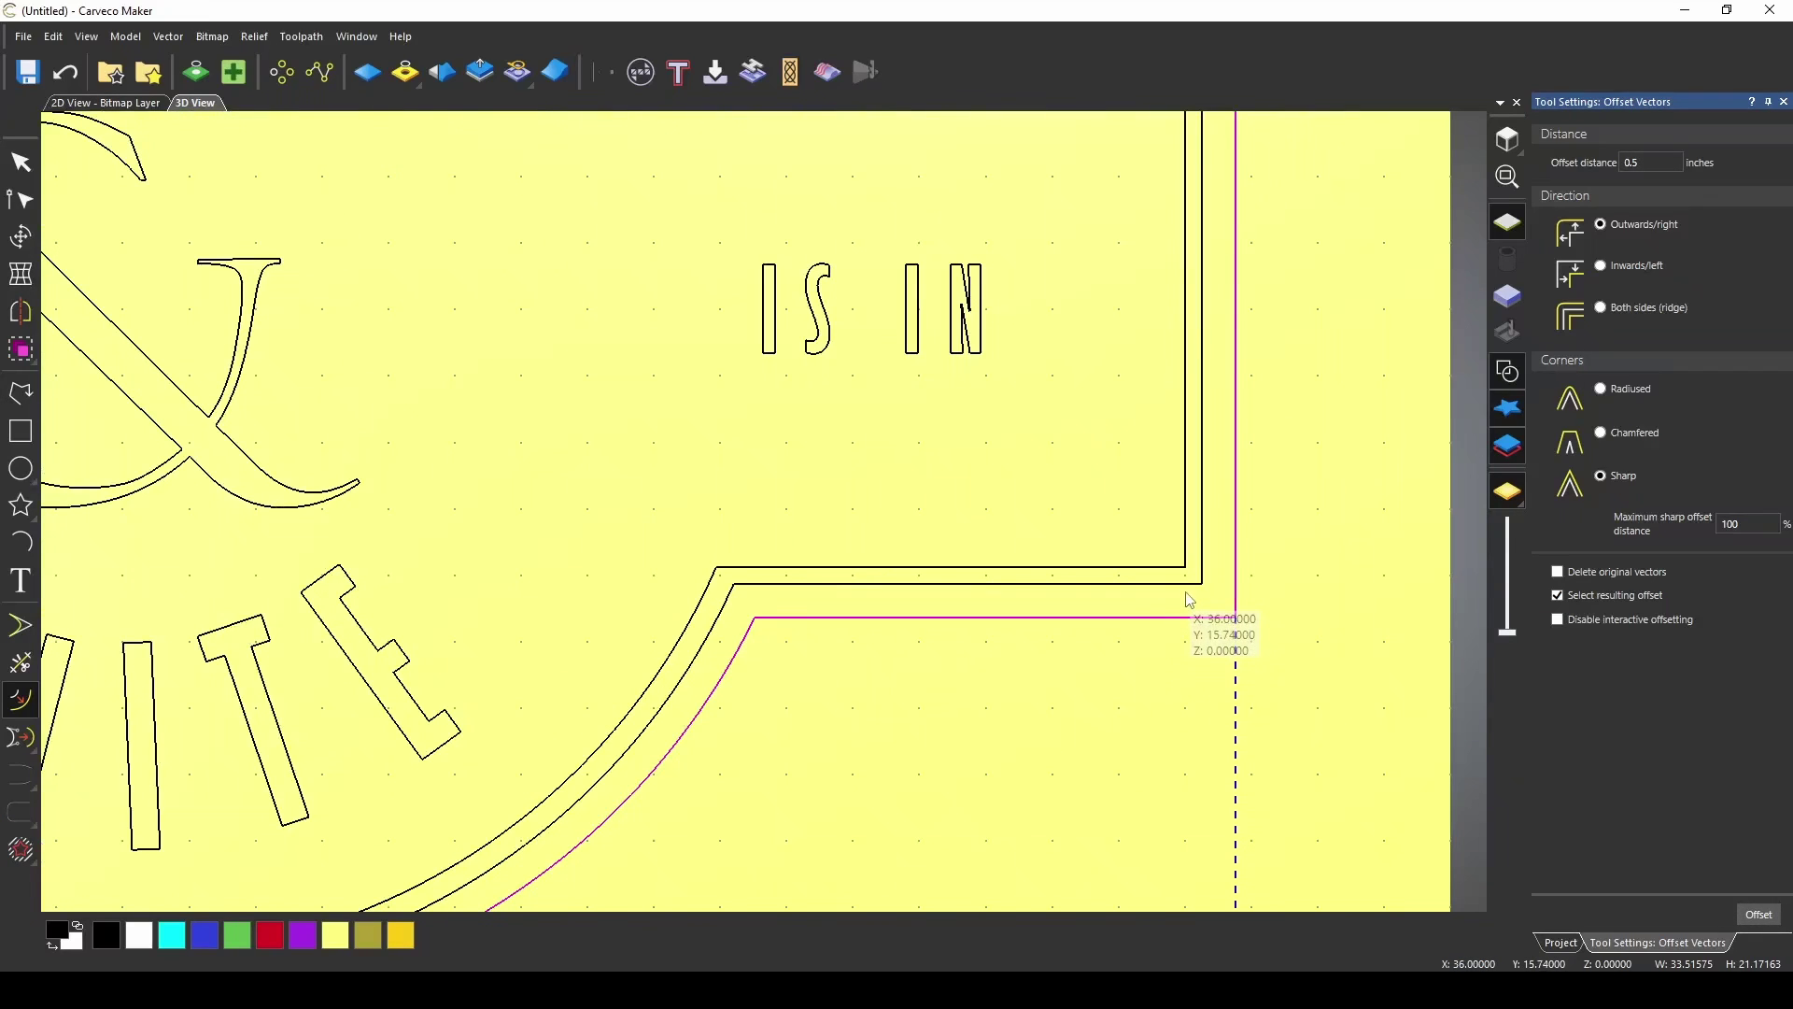
click(1600, 433)
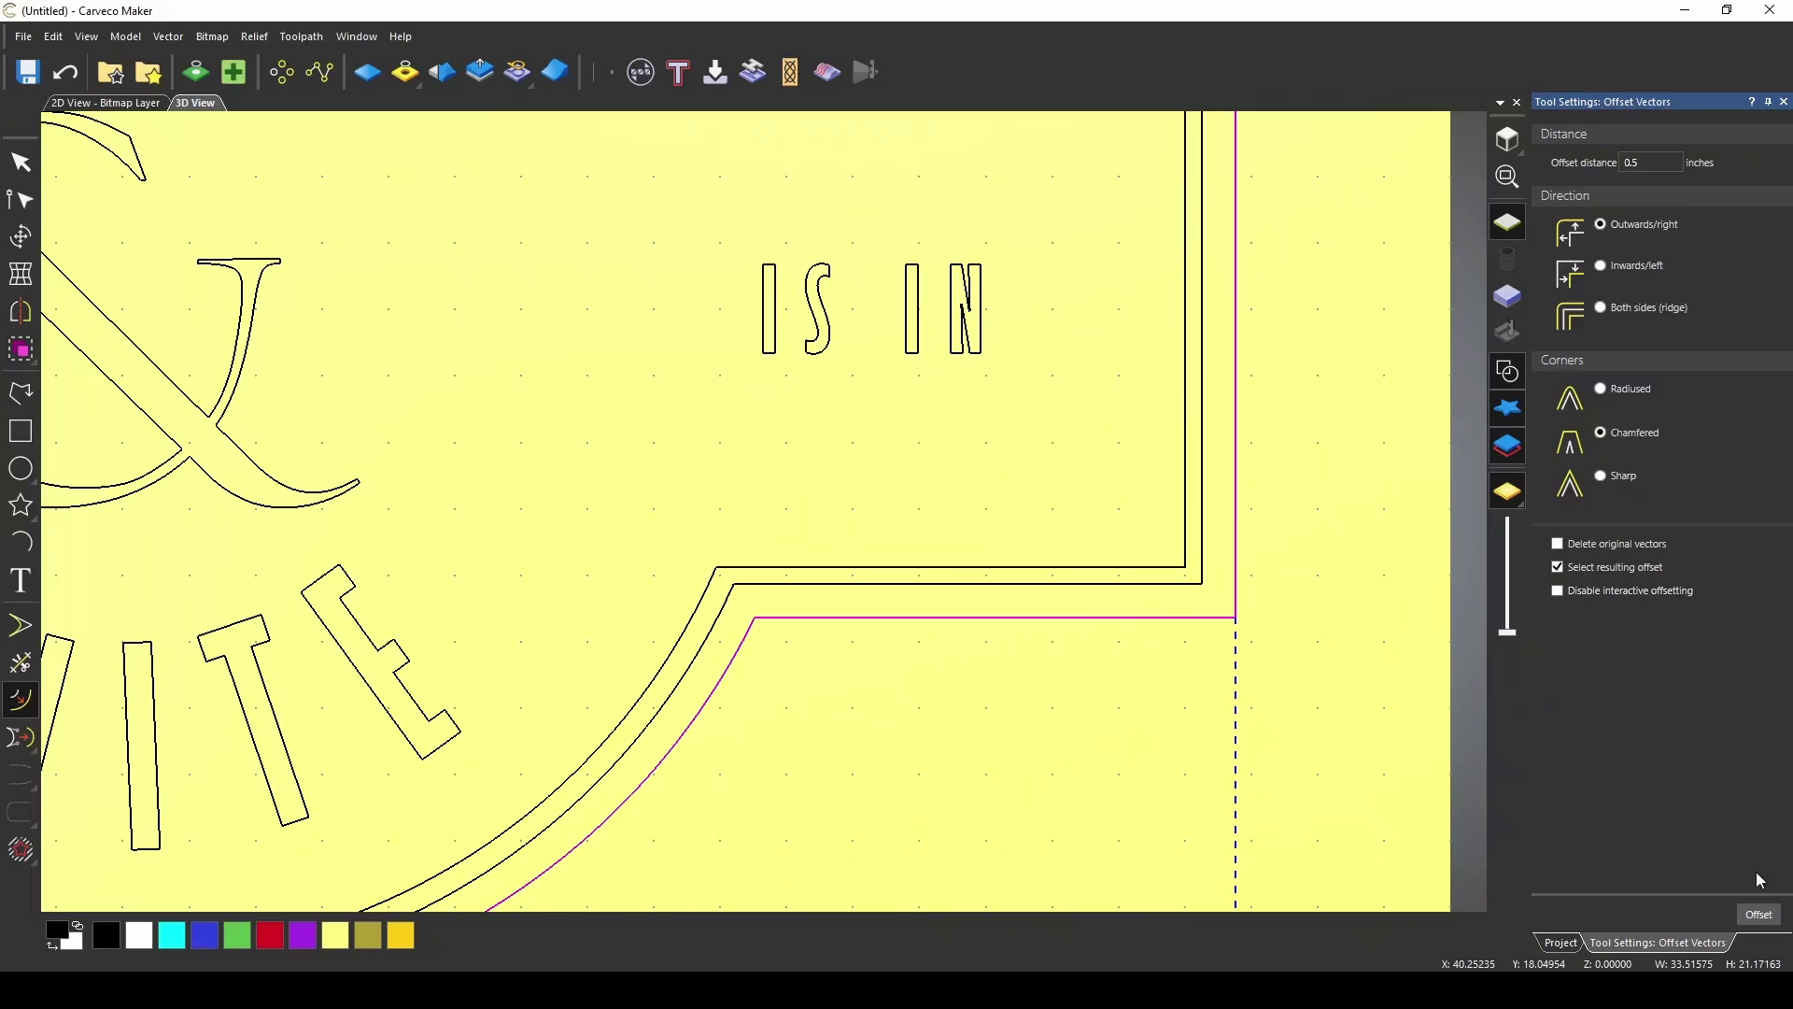
click(1770, 925)
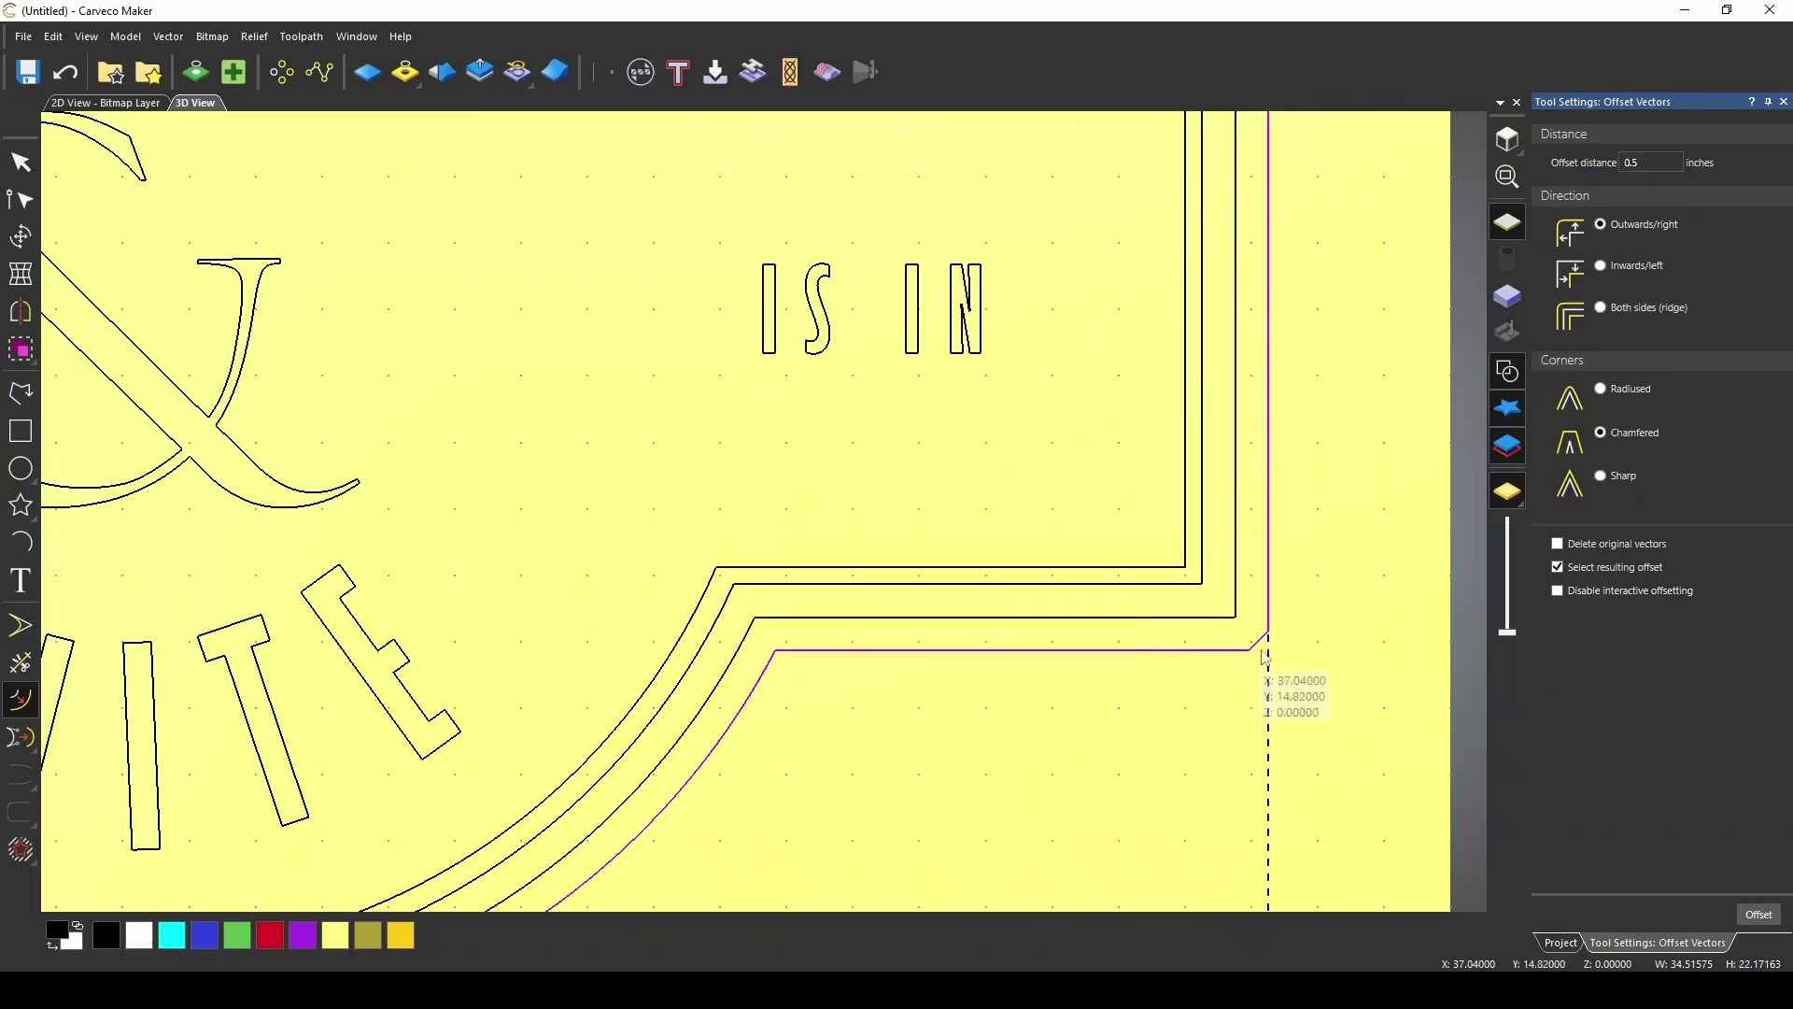
key(Up)
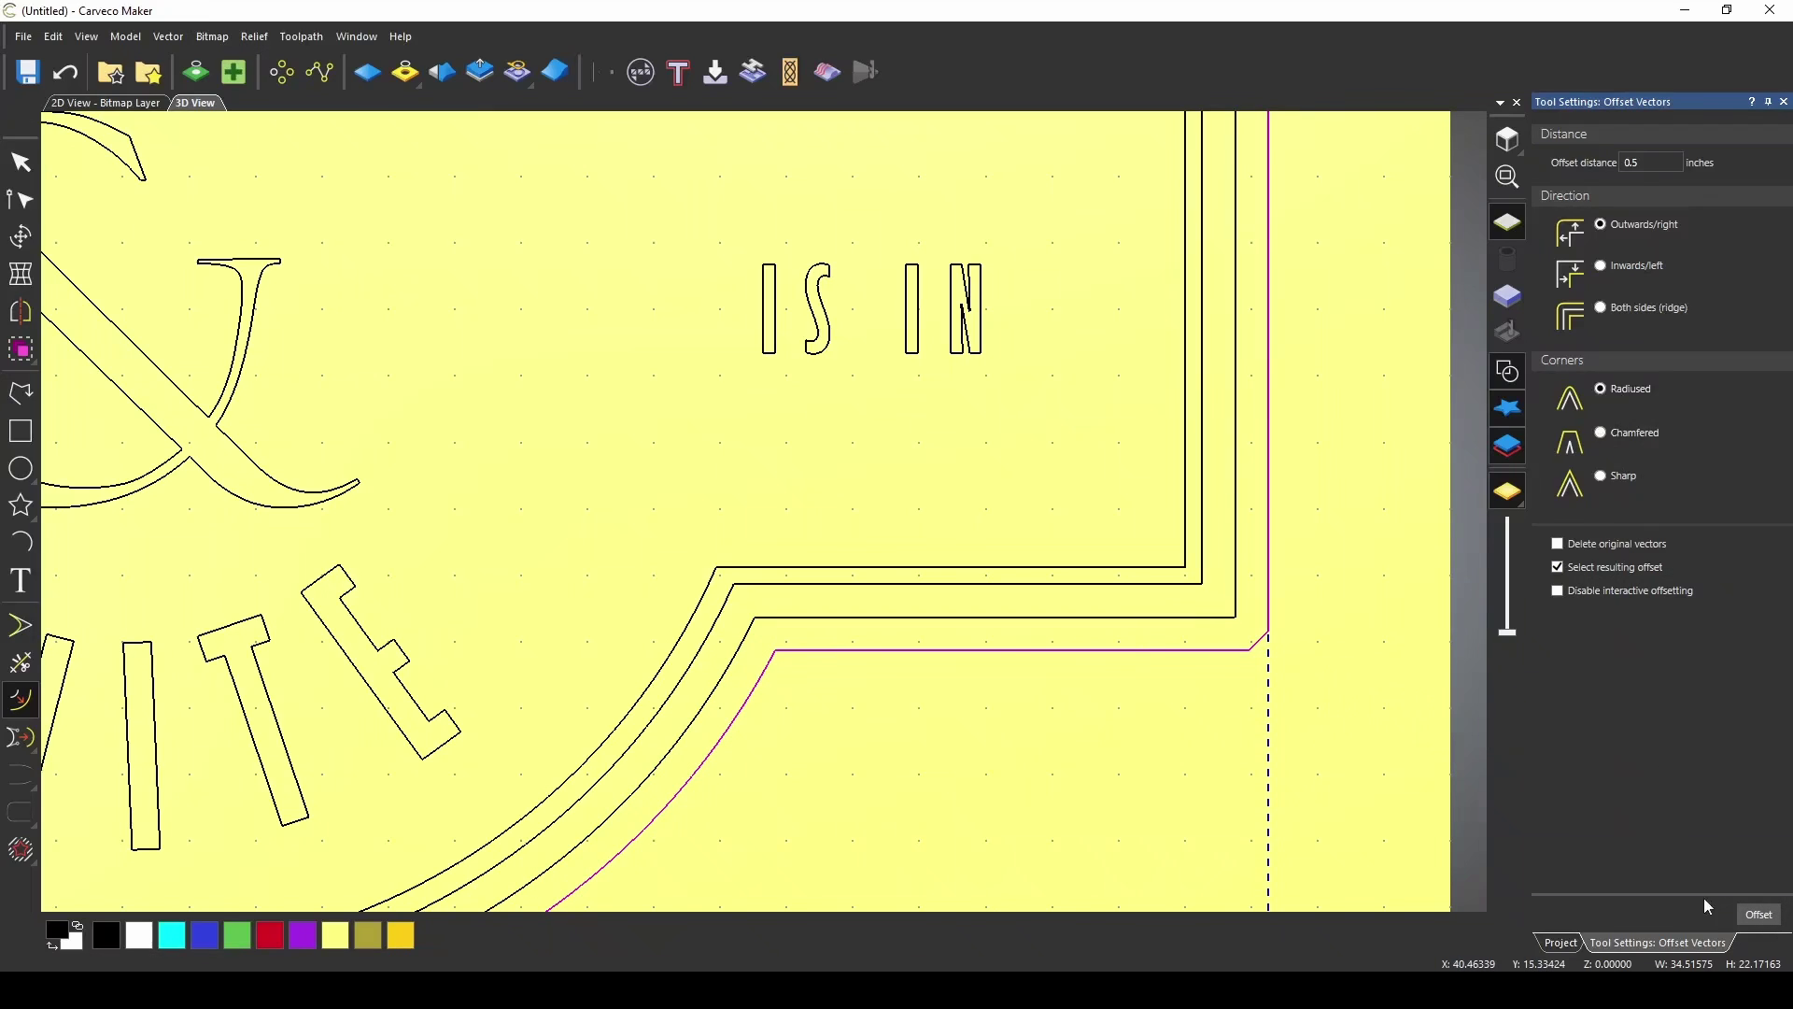
click(1769, 919)
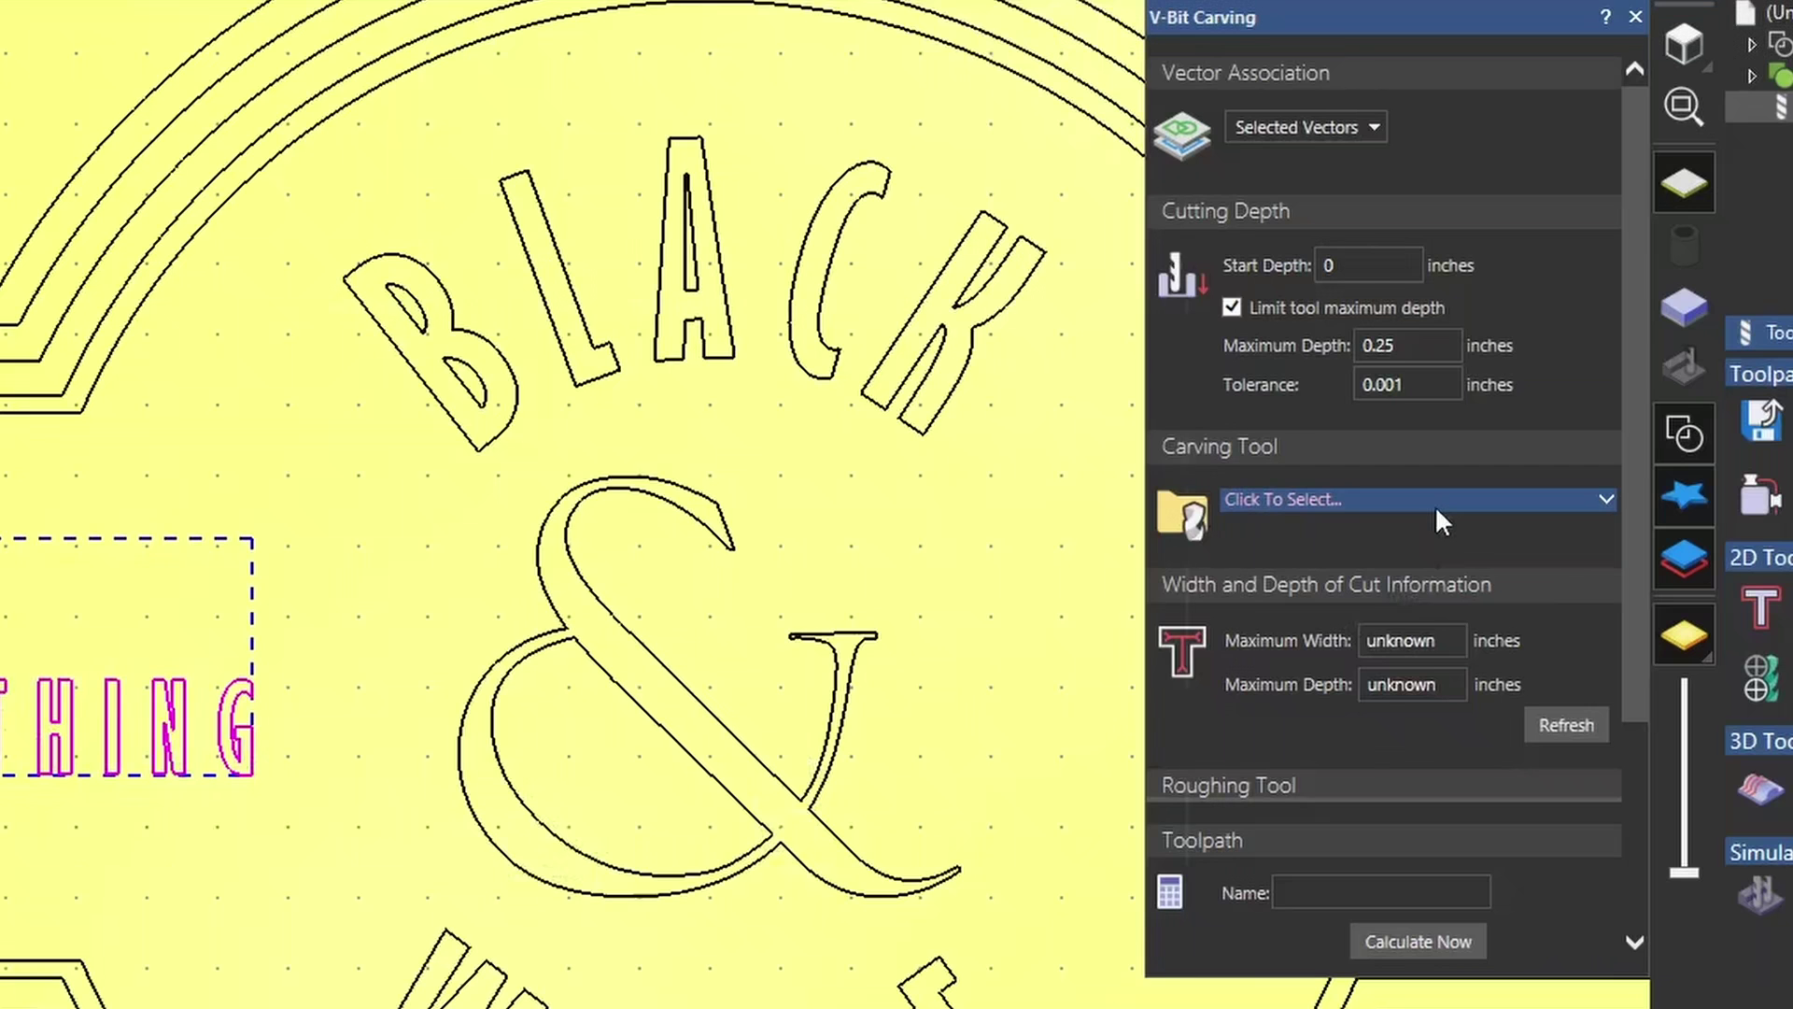
Step: Choose the 3/8" 90 deg GrooVee Jenny bit and refresh, reading 0.13595-inch depth
click(1359, 412)
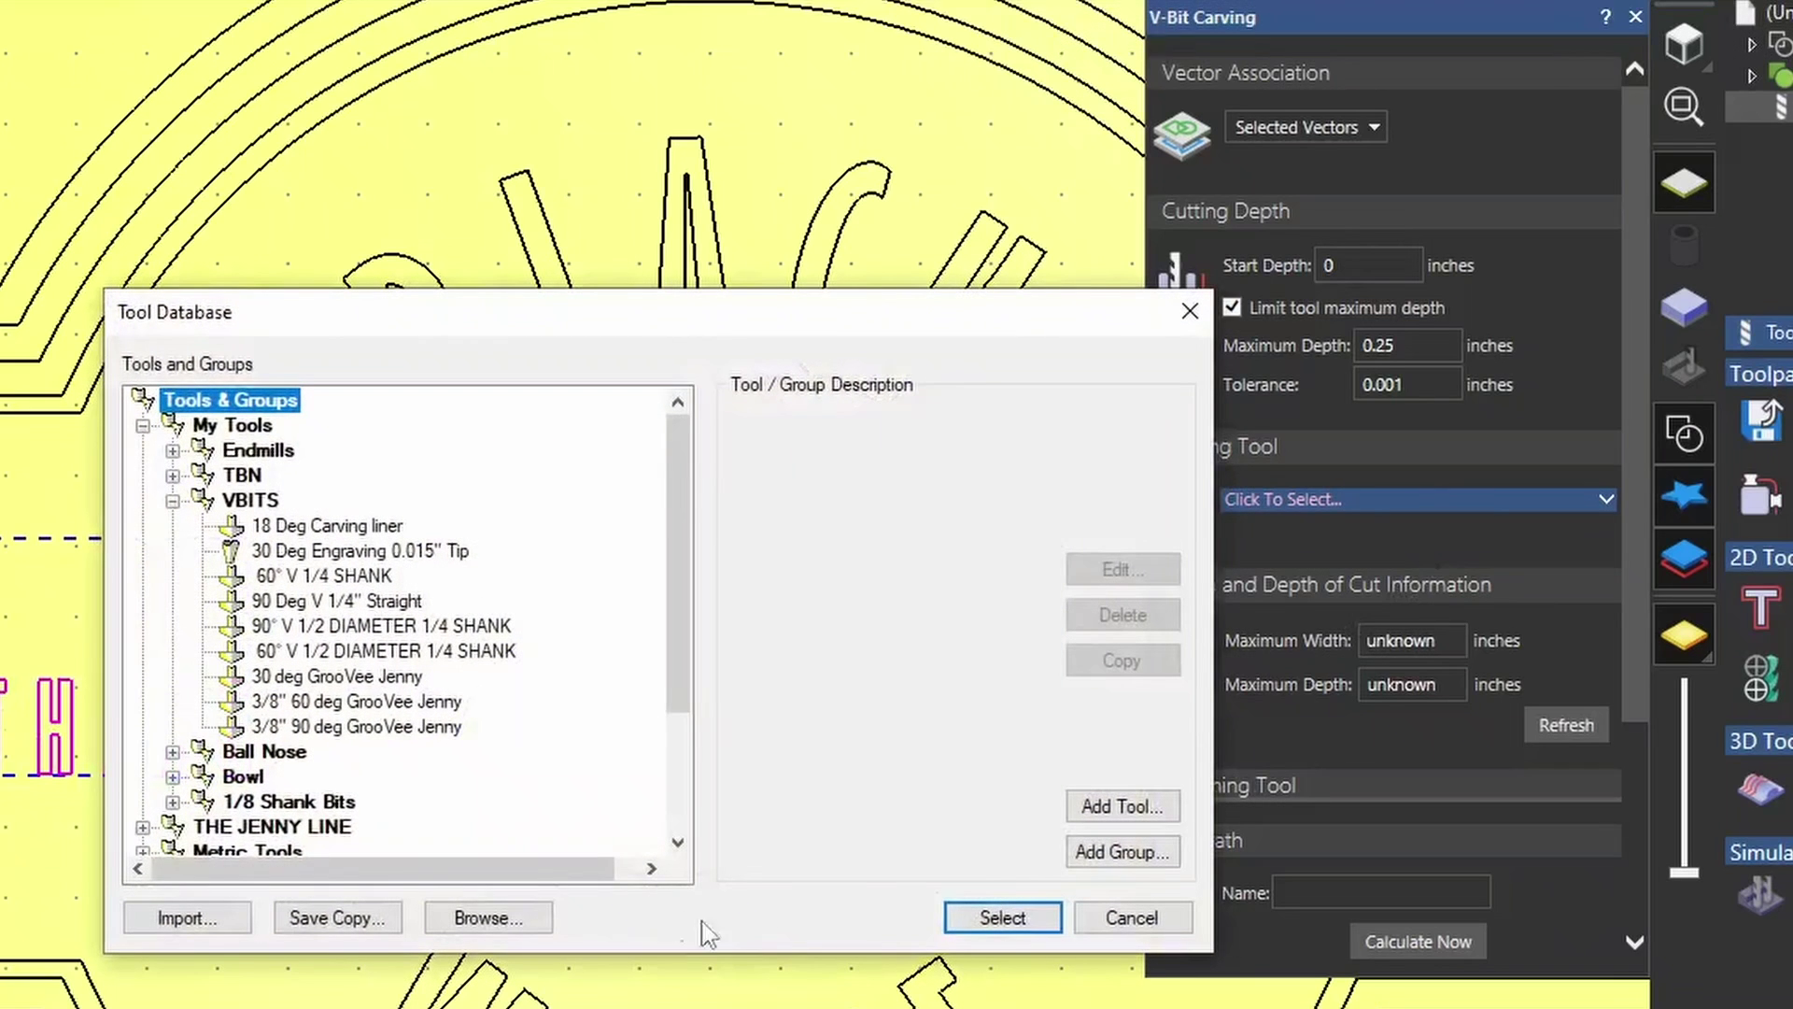
click(716, 544)
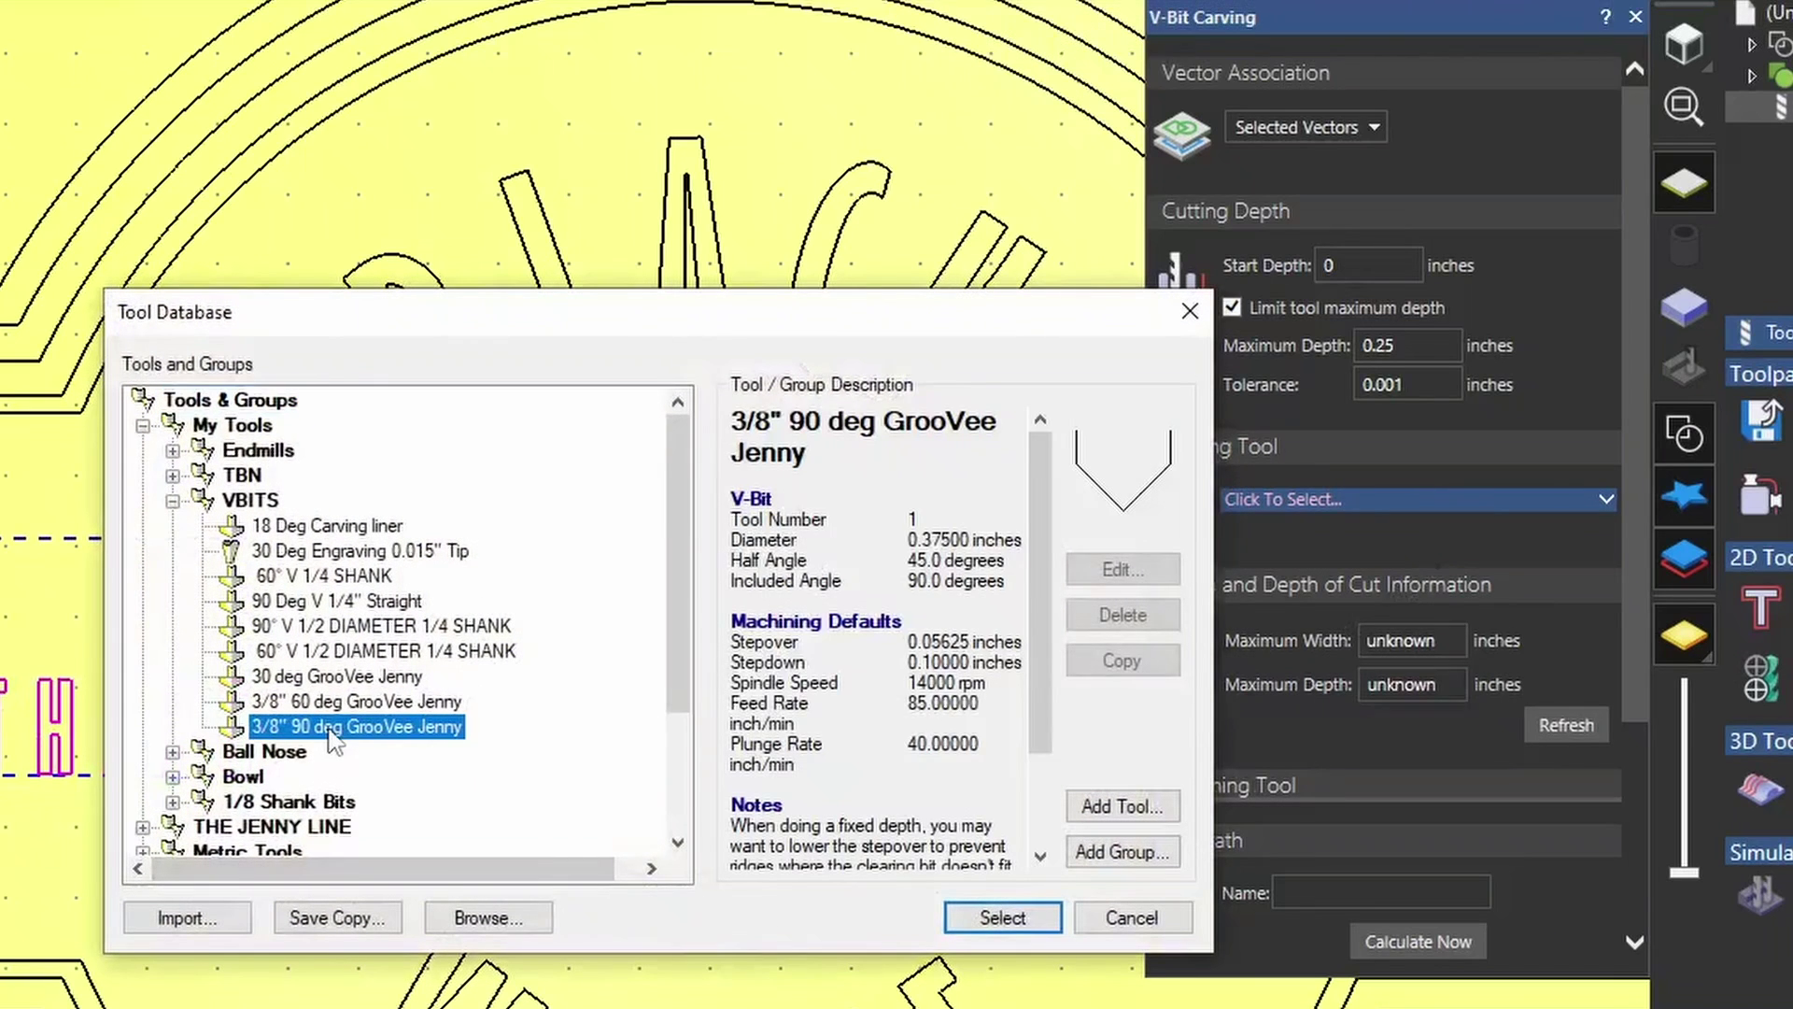
click(1022, 923)
click(1543, 727)
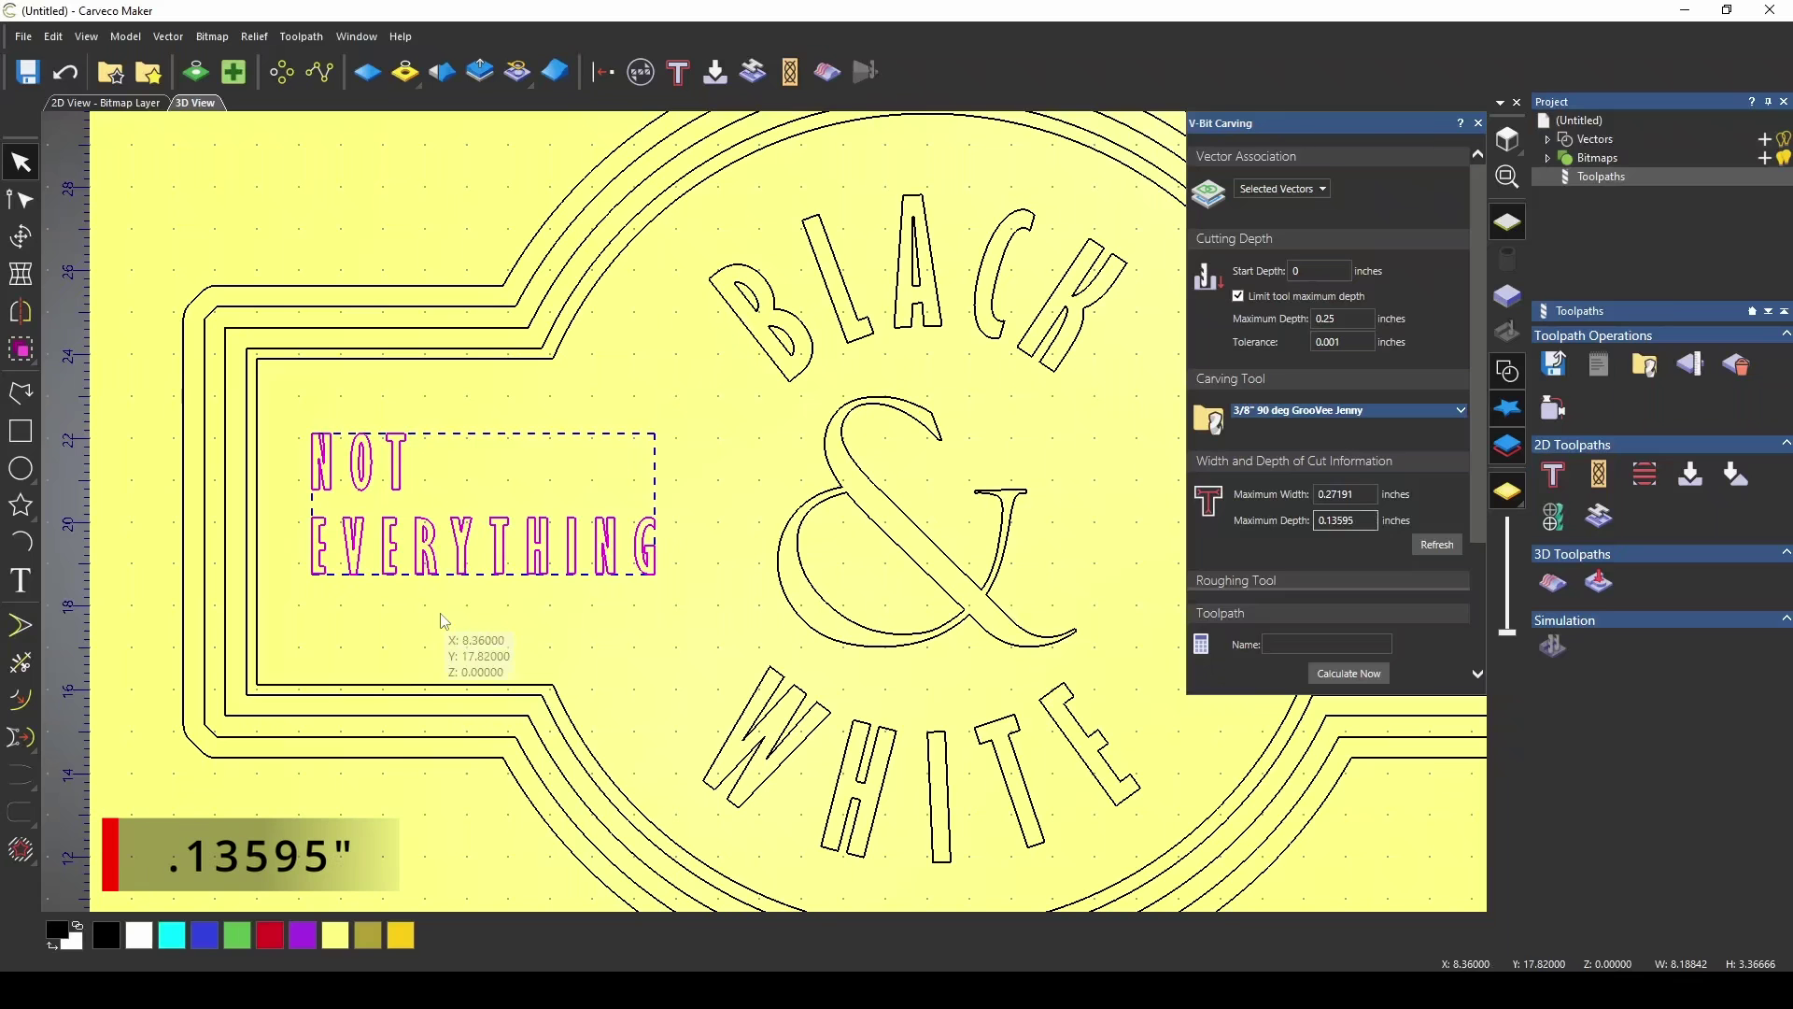
Step: Select the NOT EVERYTHING lettering and offset it 0.05 inch outward with radiused corners
click(439, 624)
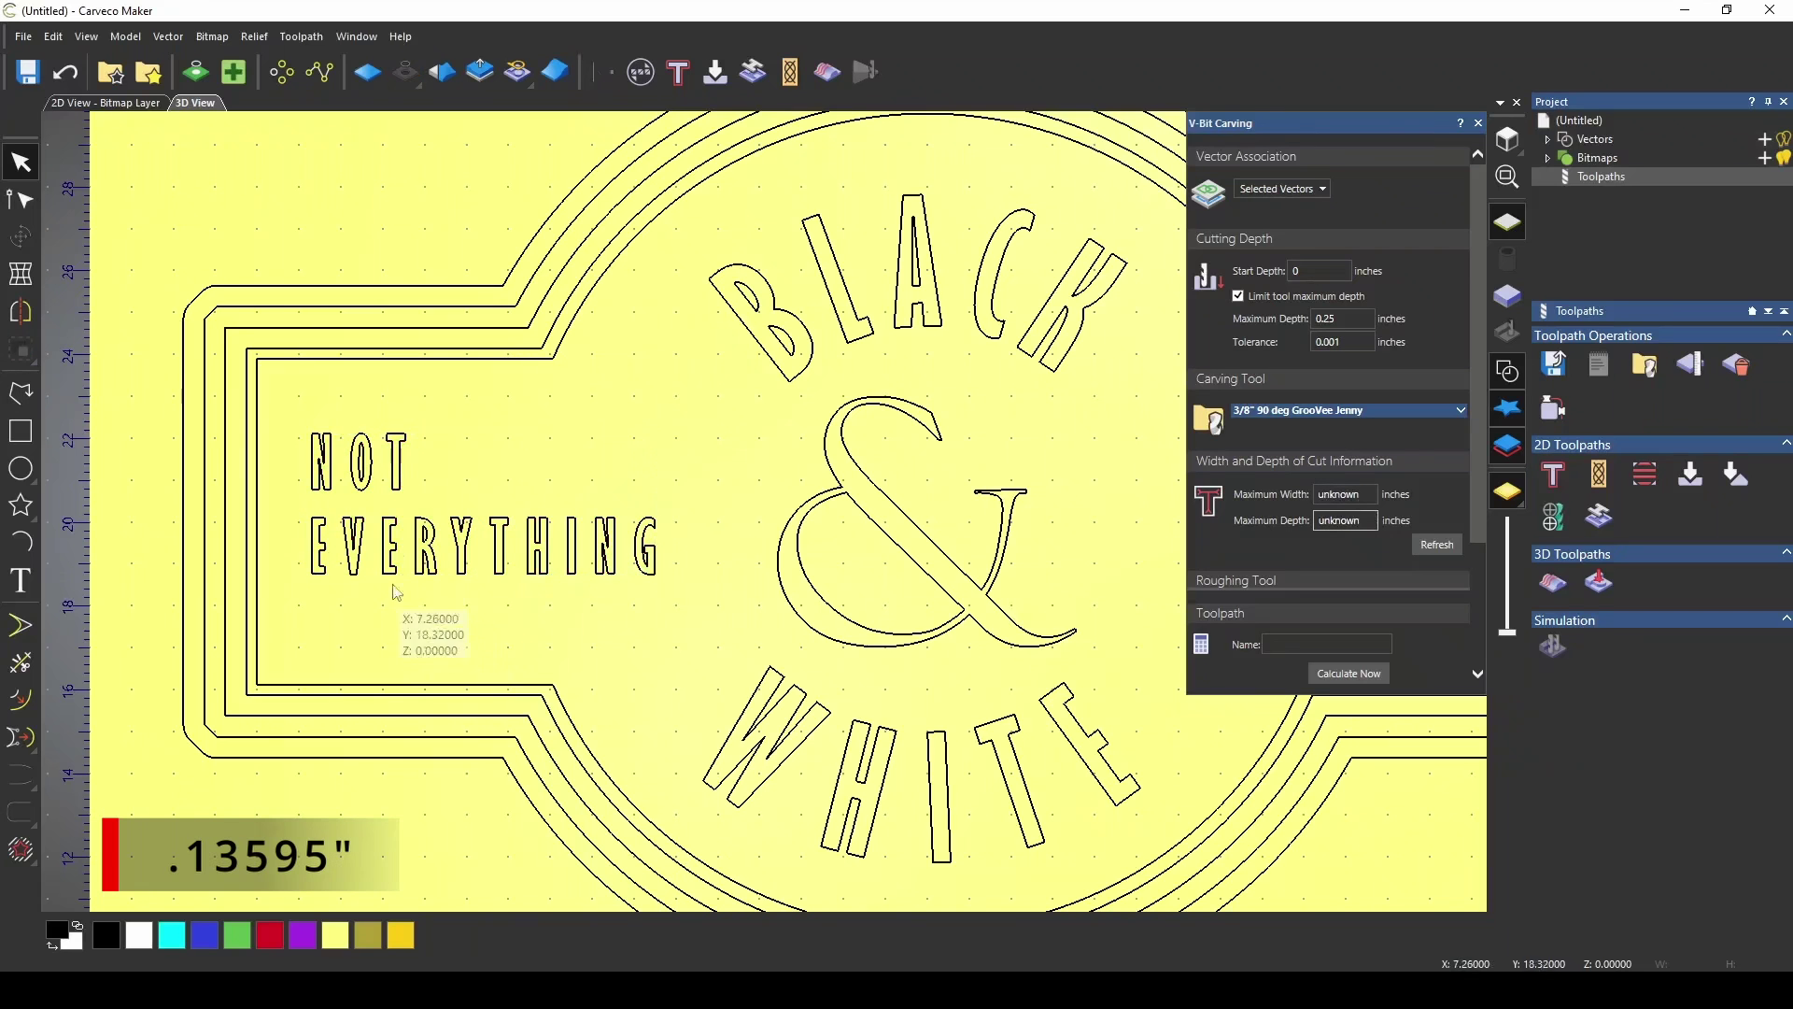
drag(276, 408, 696, 660)
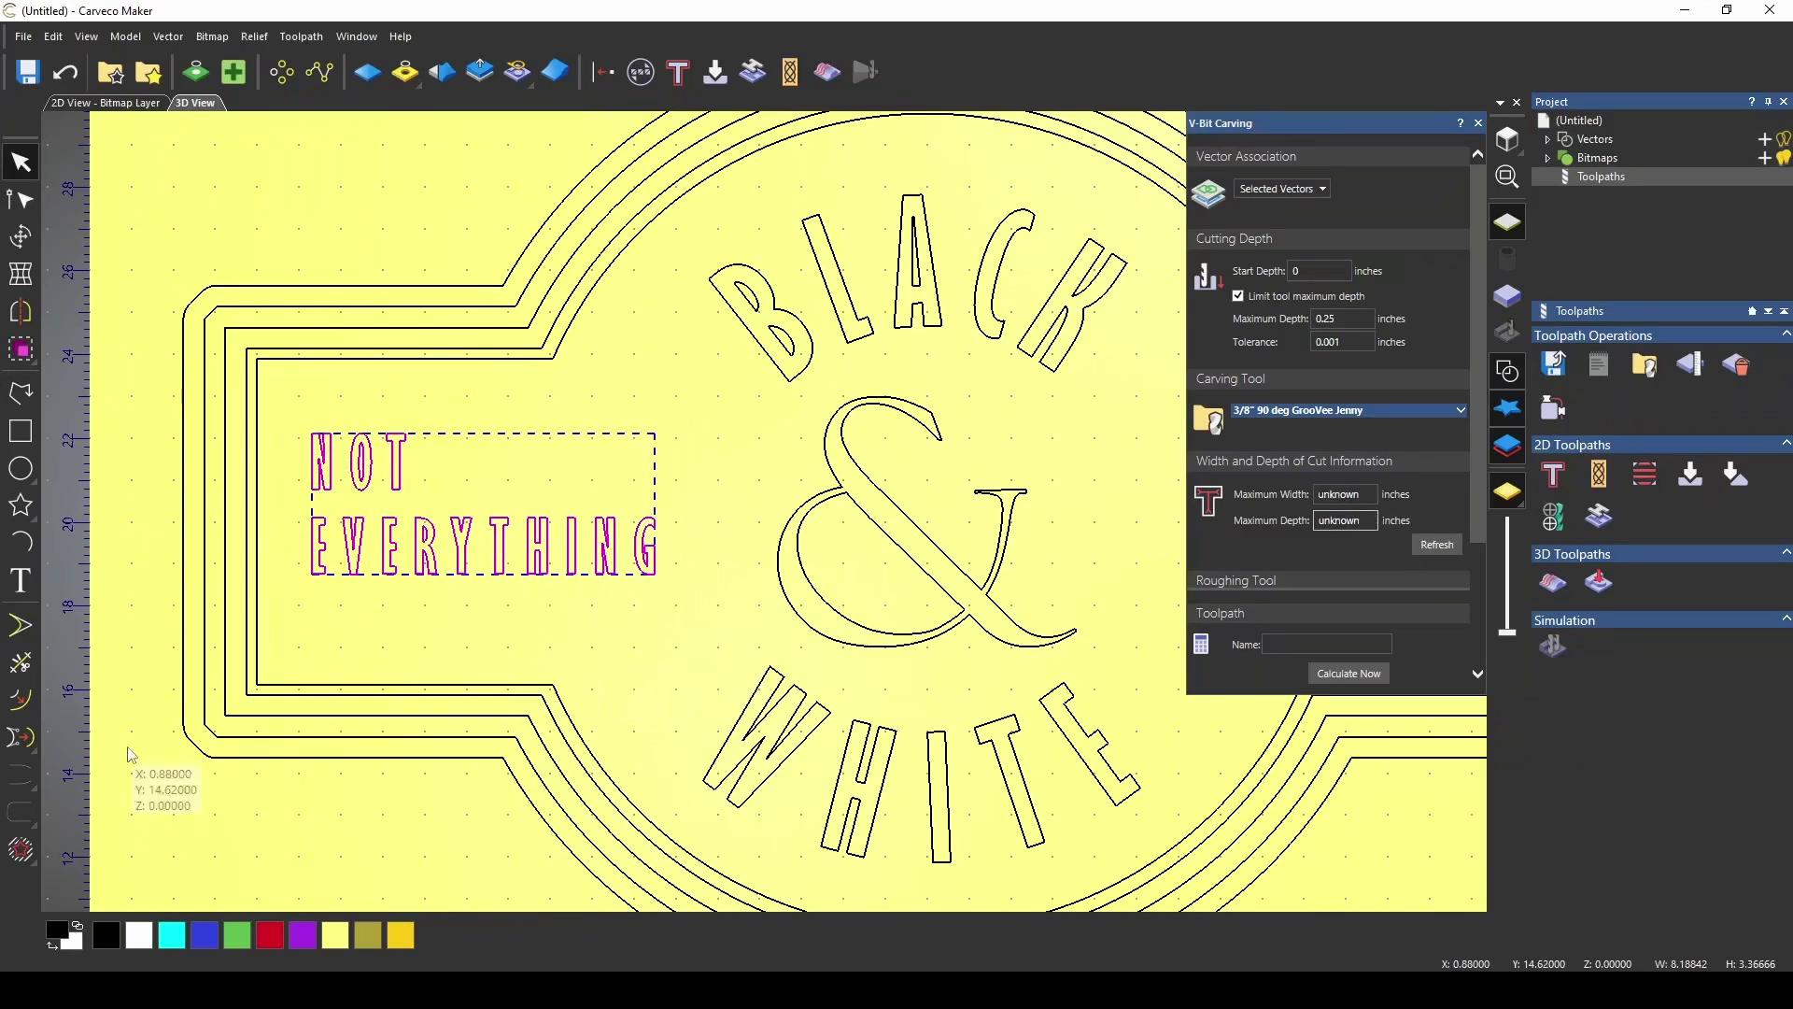
click(30, 703)
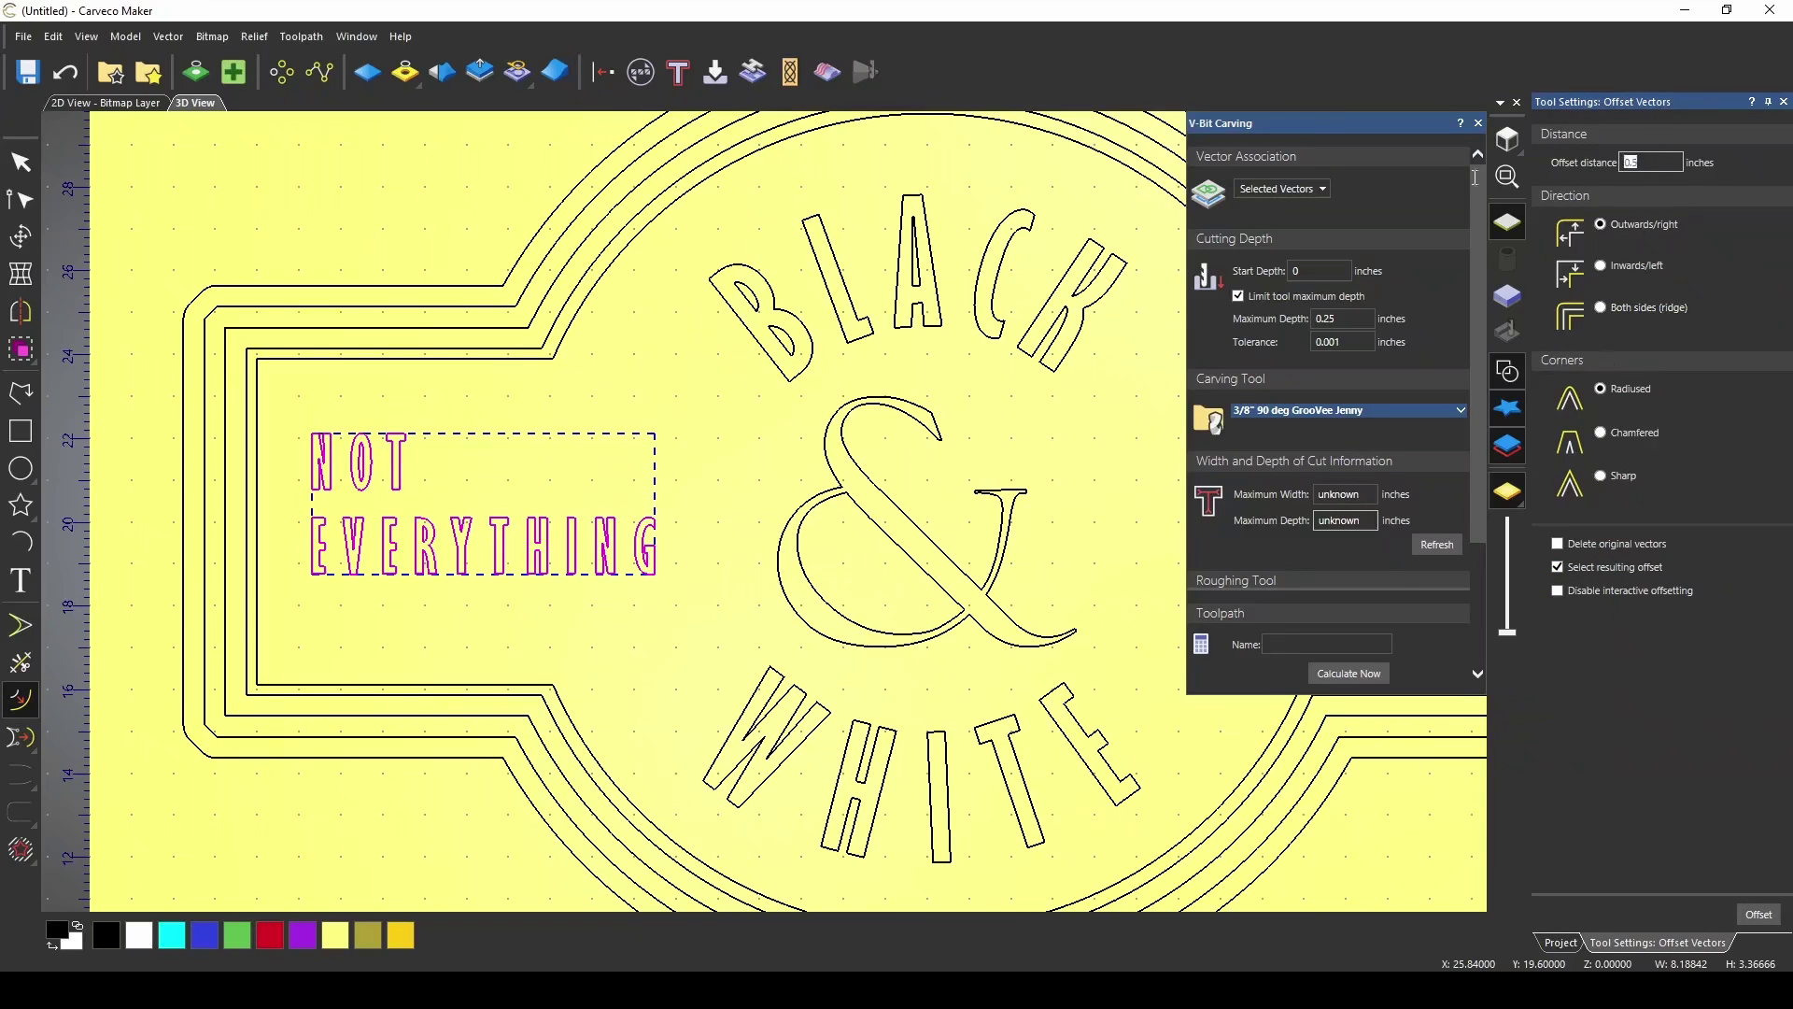
text(.05)
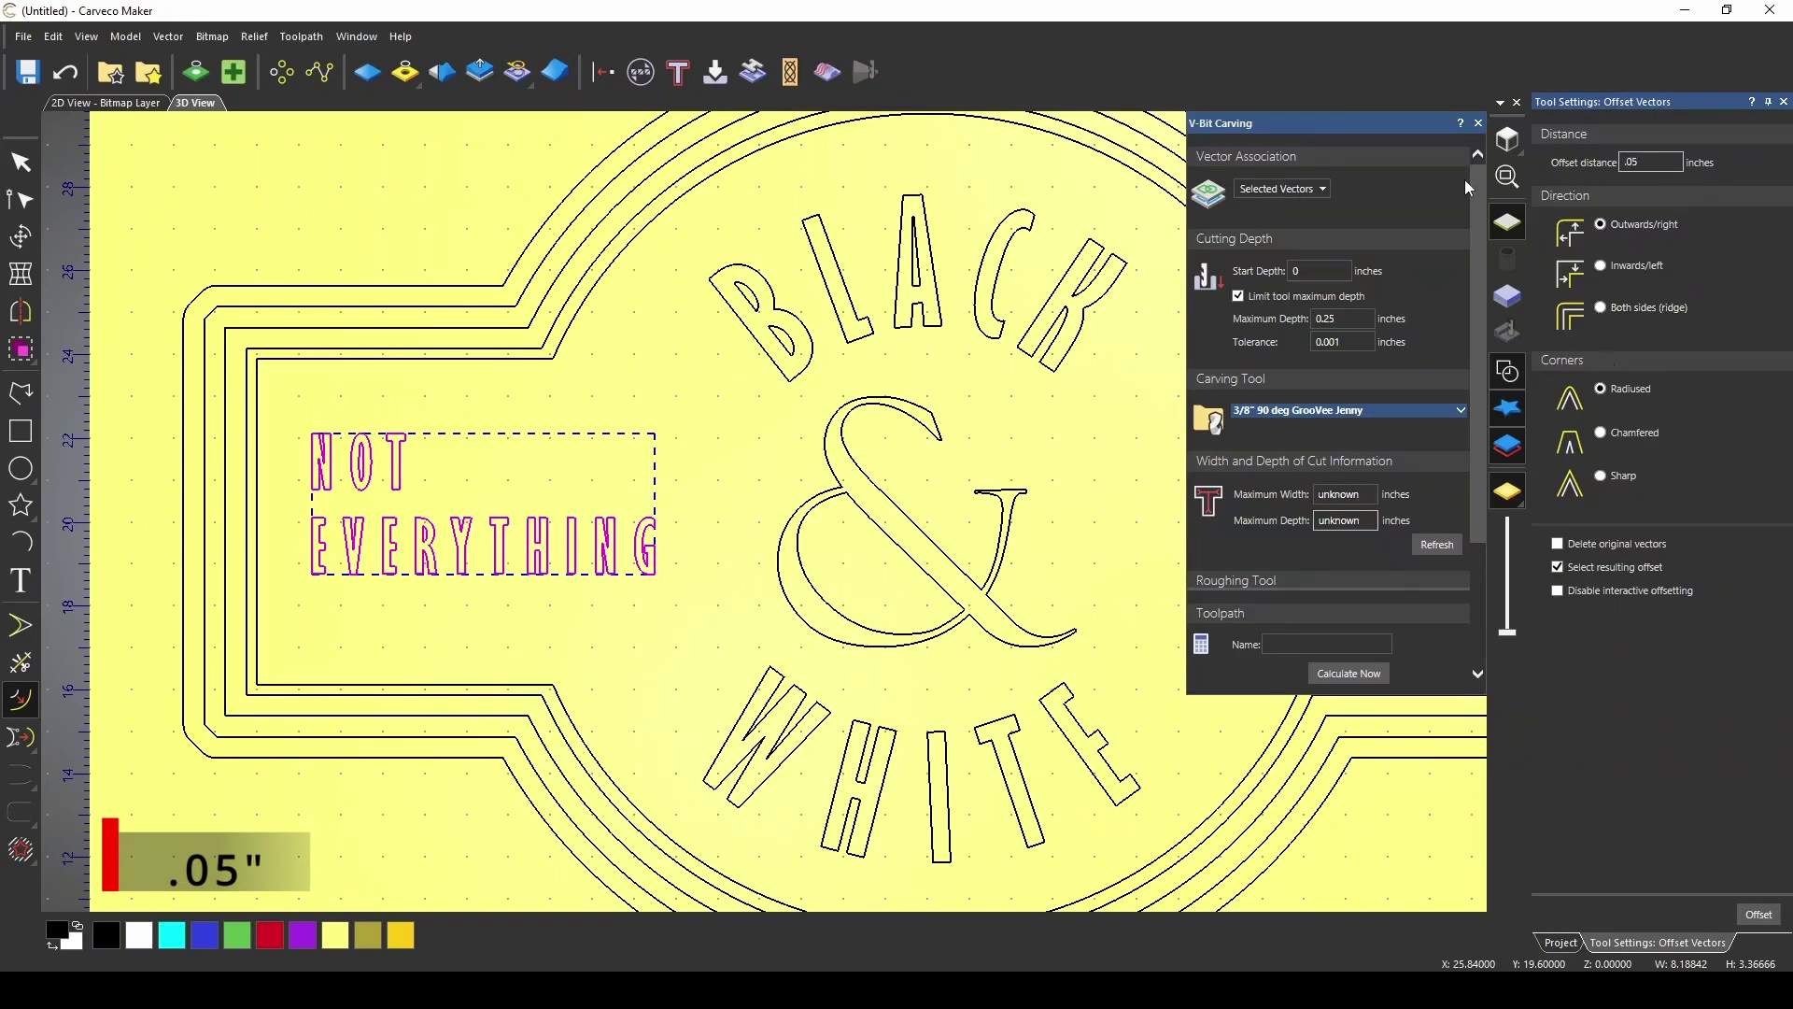
click(1759, 914)
scroll(468, 580, up, 6)
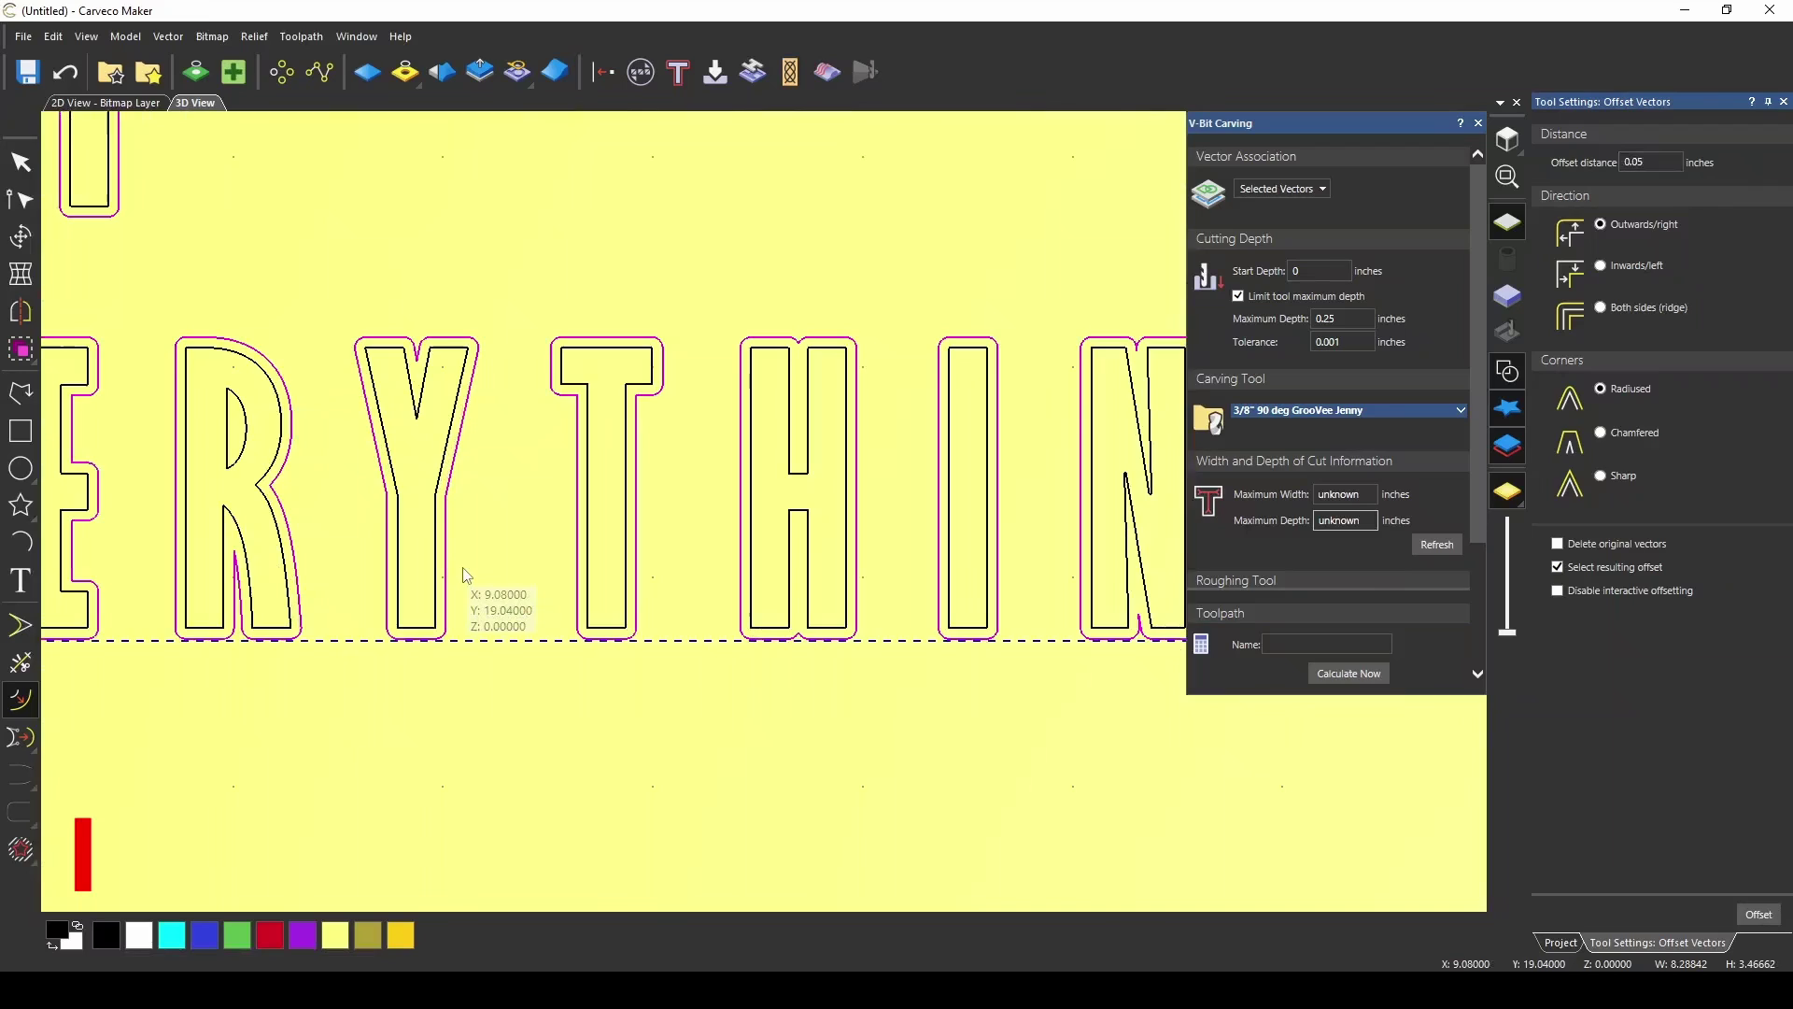
scroll(476, 577, down, 3)
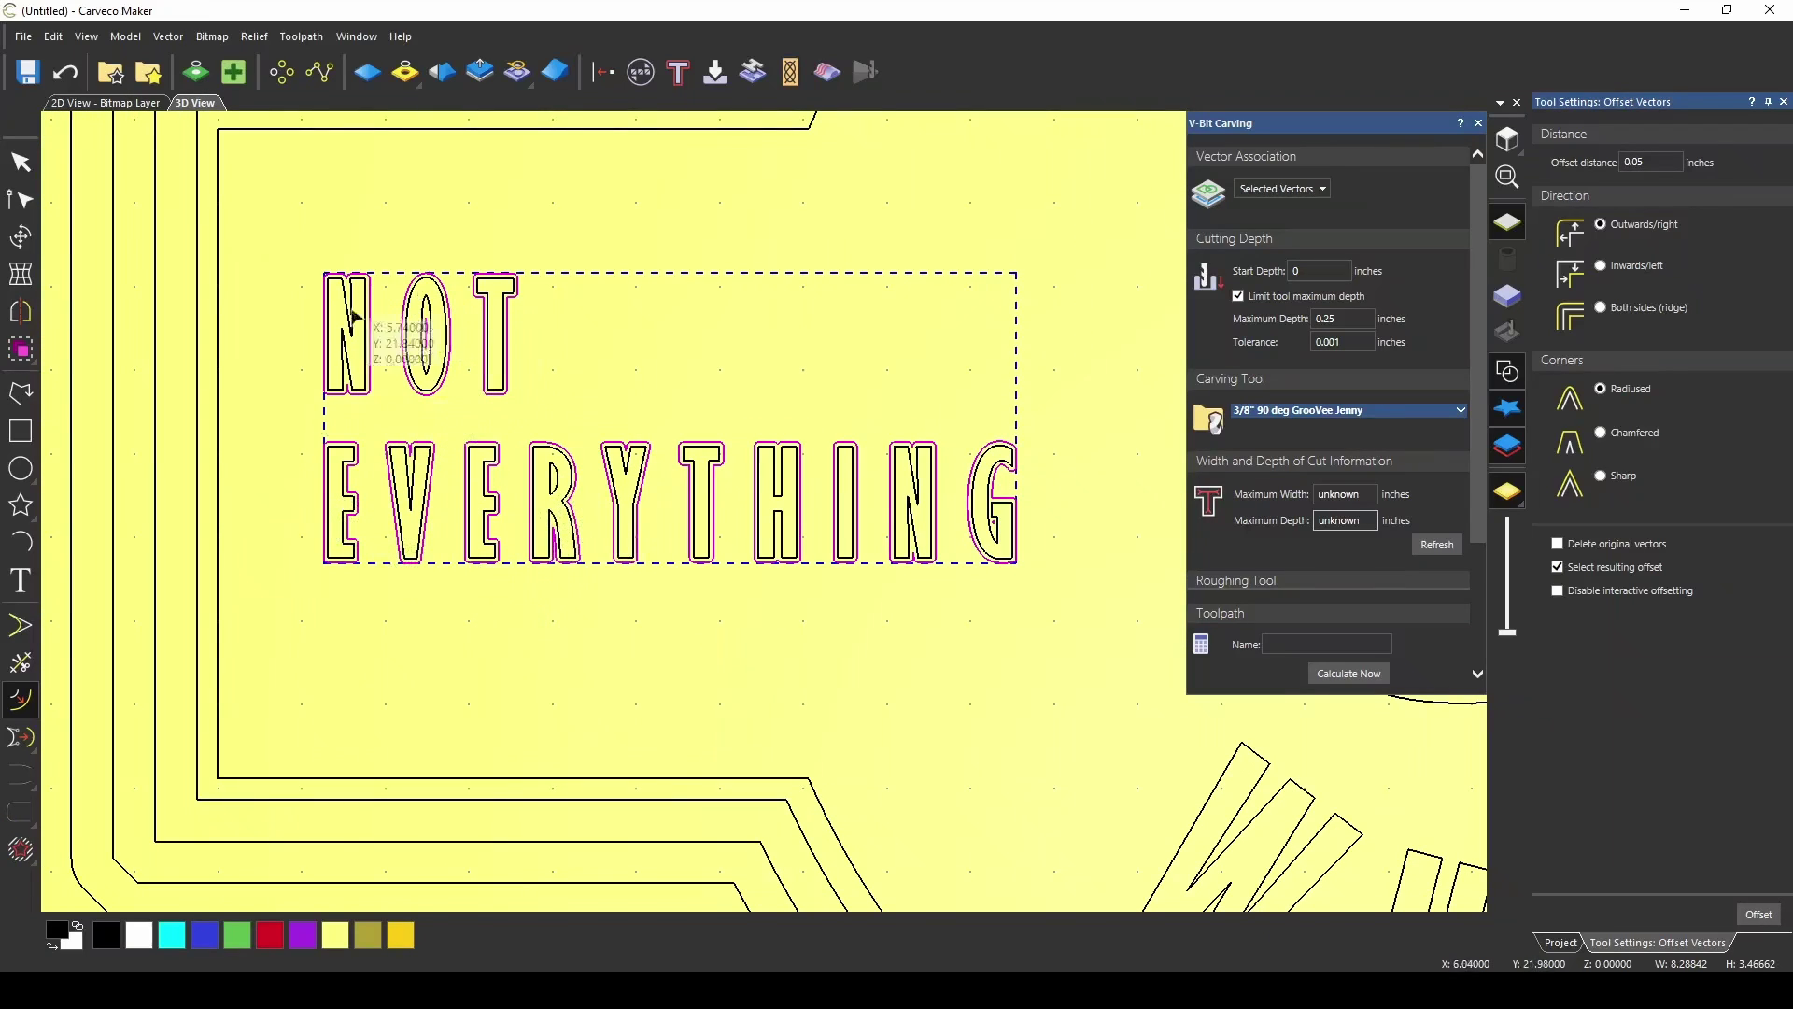
scroll(792, 520, up, 5)
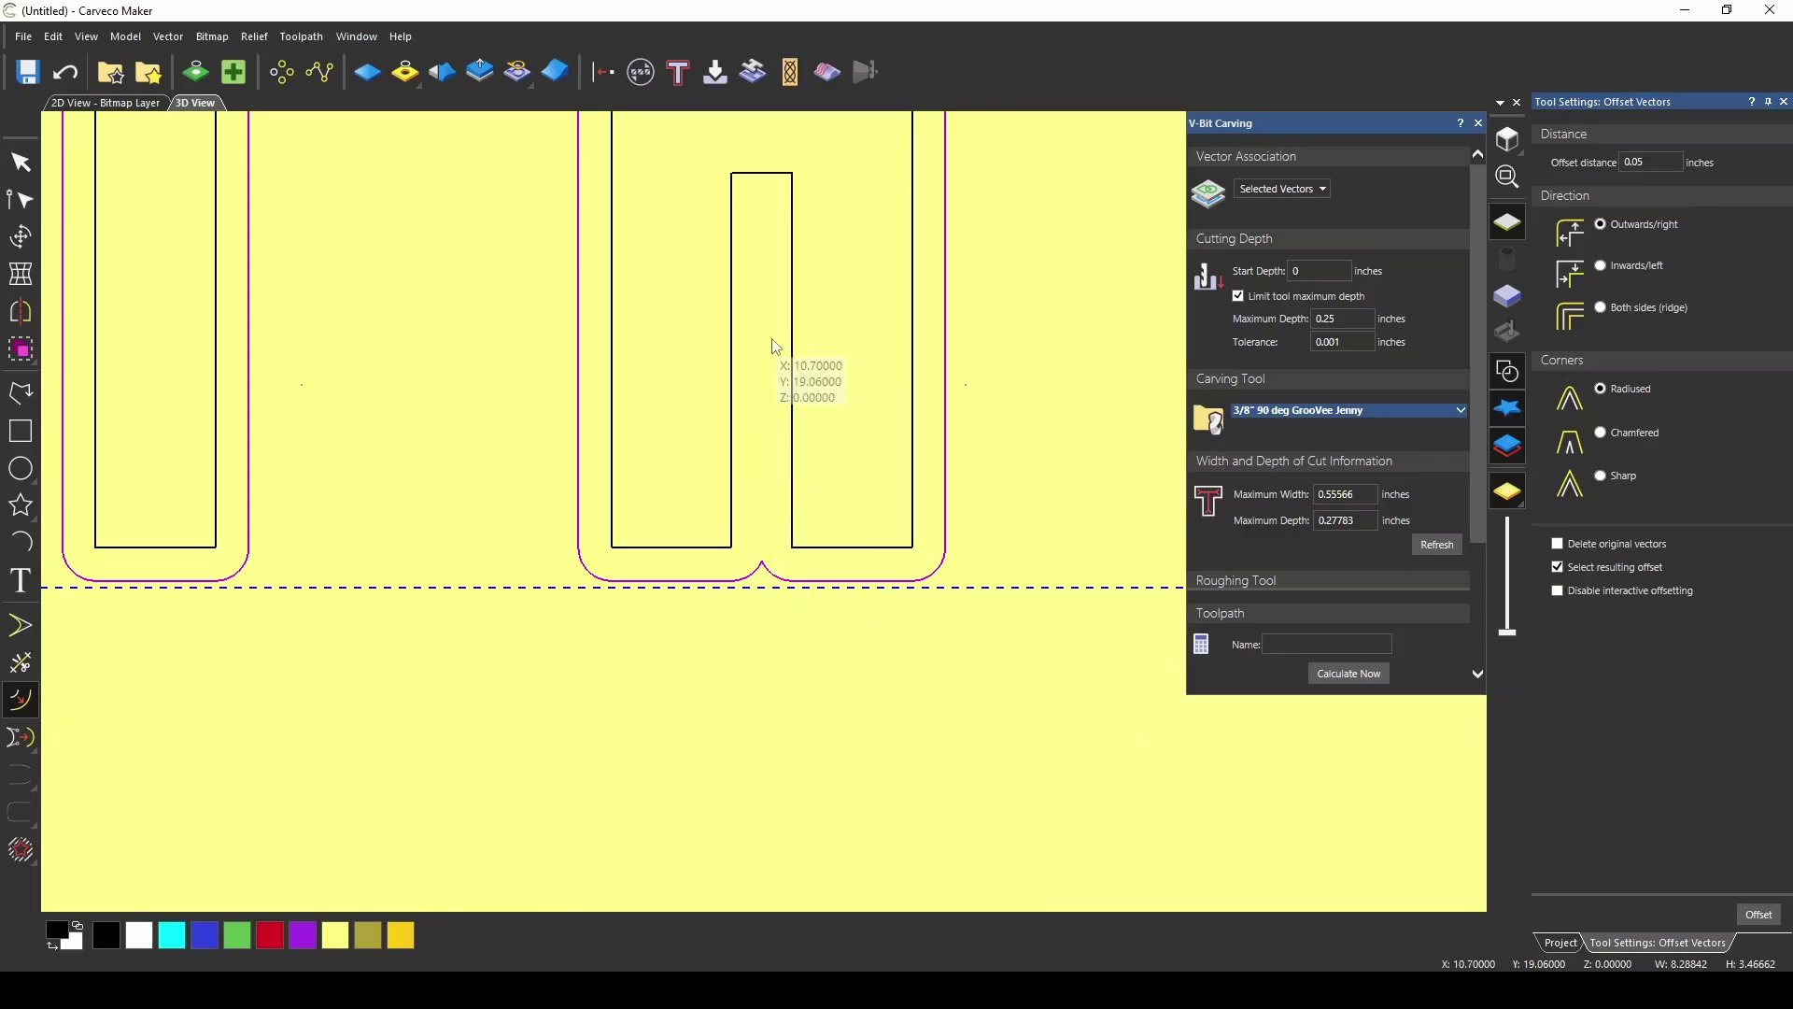
scroll(756, 329, down, 3)
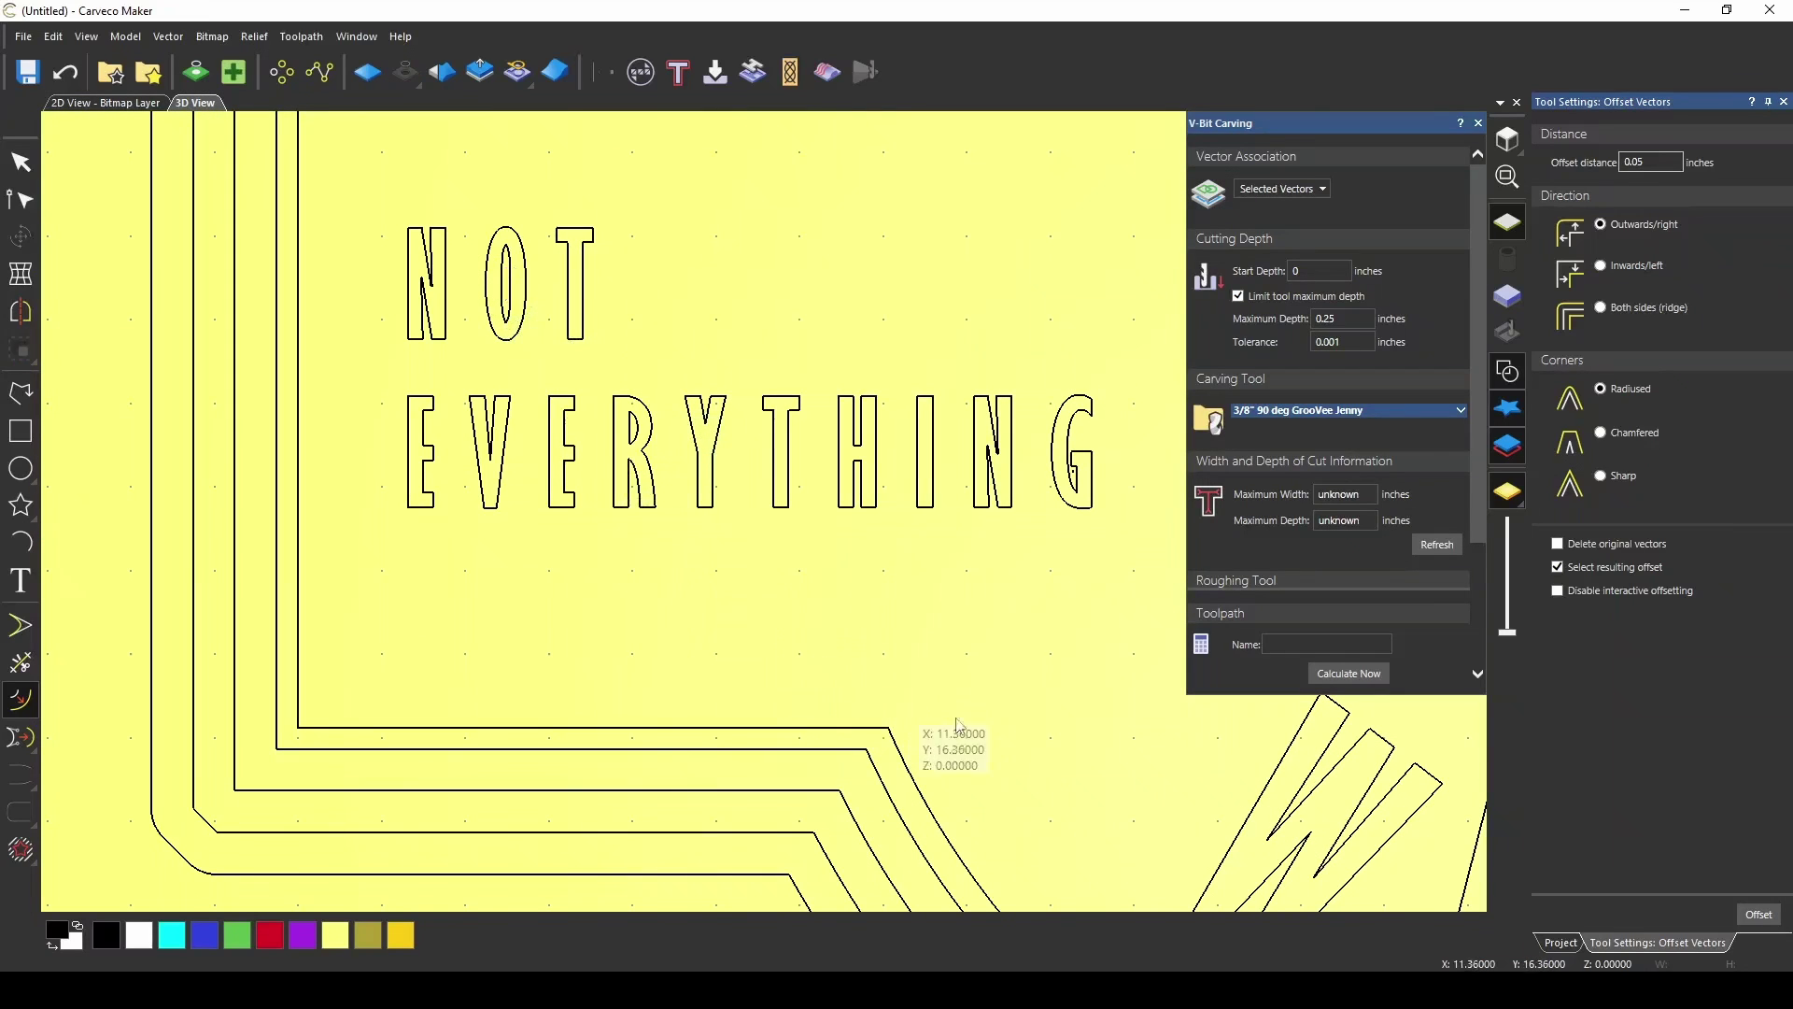
Step: Reselect NOT EVERYTHING, offset it 0.02851 inch outward for 0.25142-inch depth, and close V-Bit Carving
scroll(844, 481, up, 2)
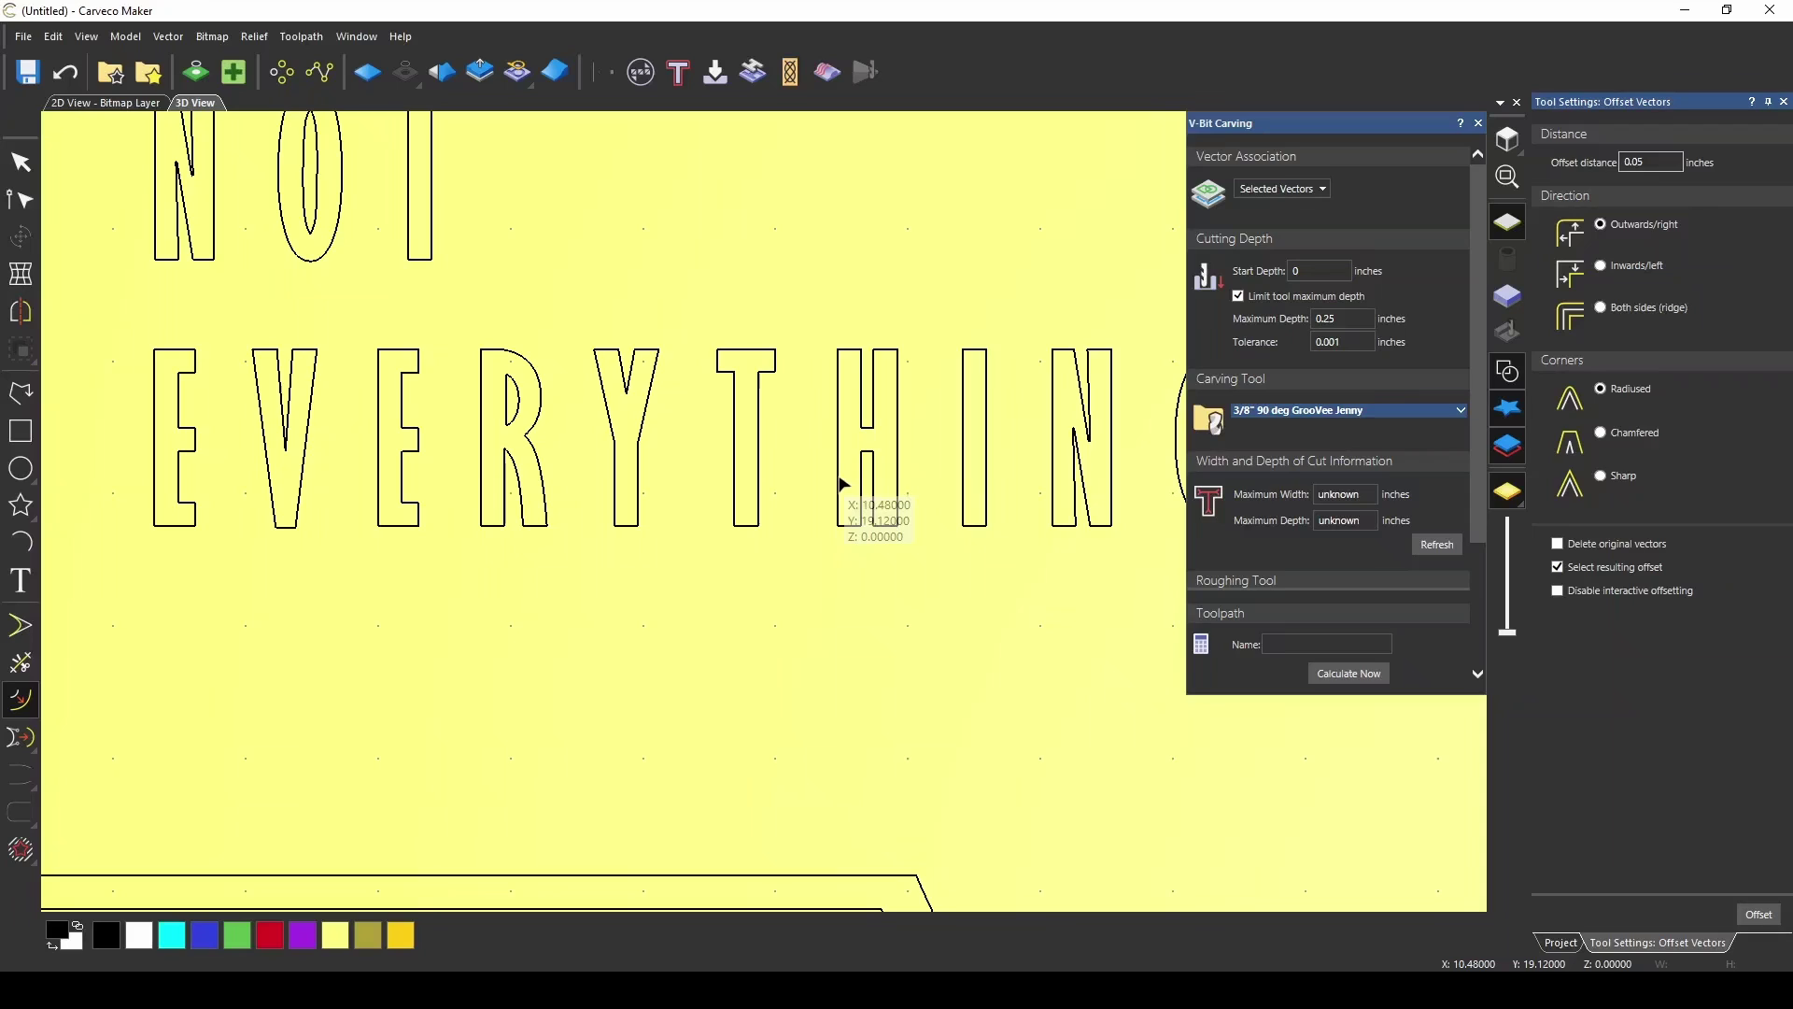
scroll(844, 481, down, 2)
click(447, 416)
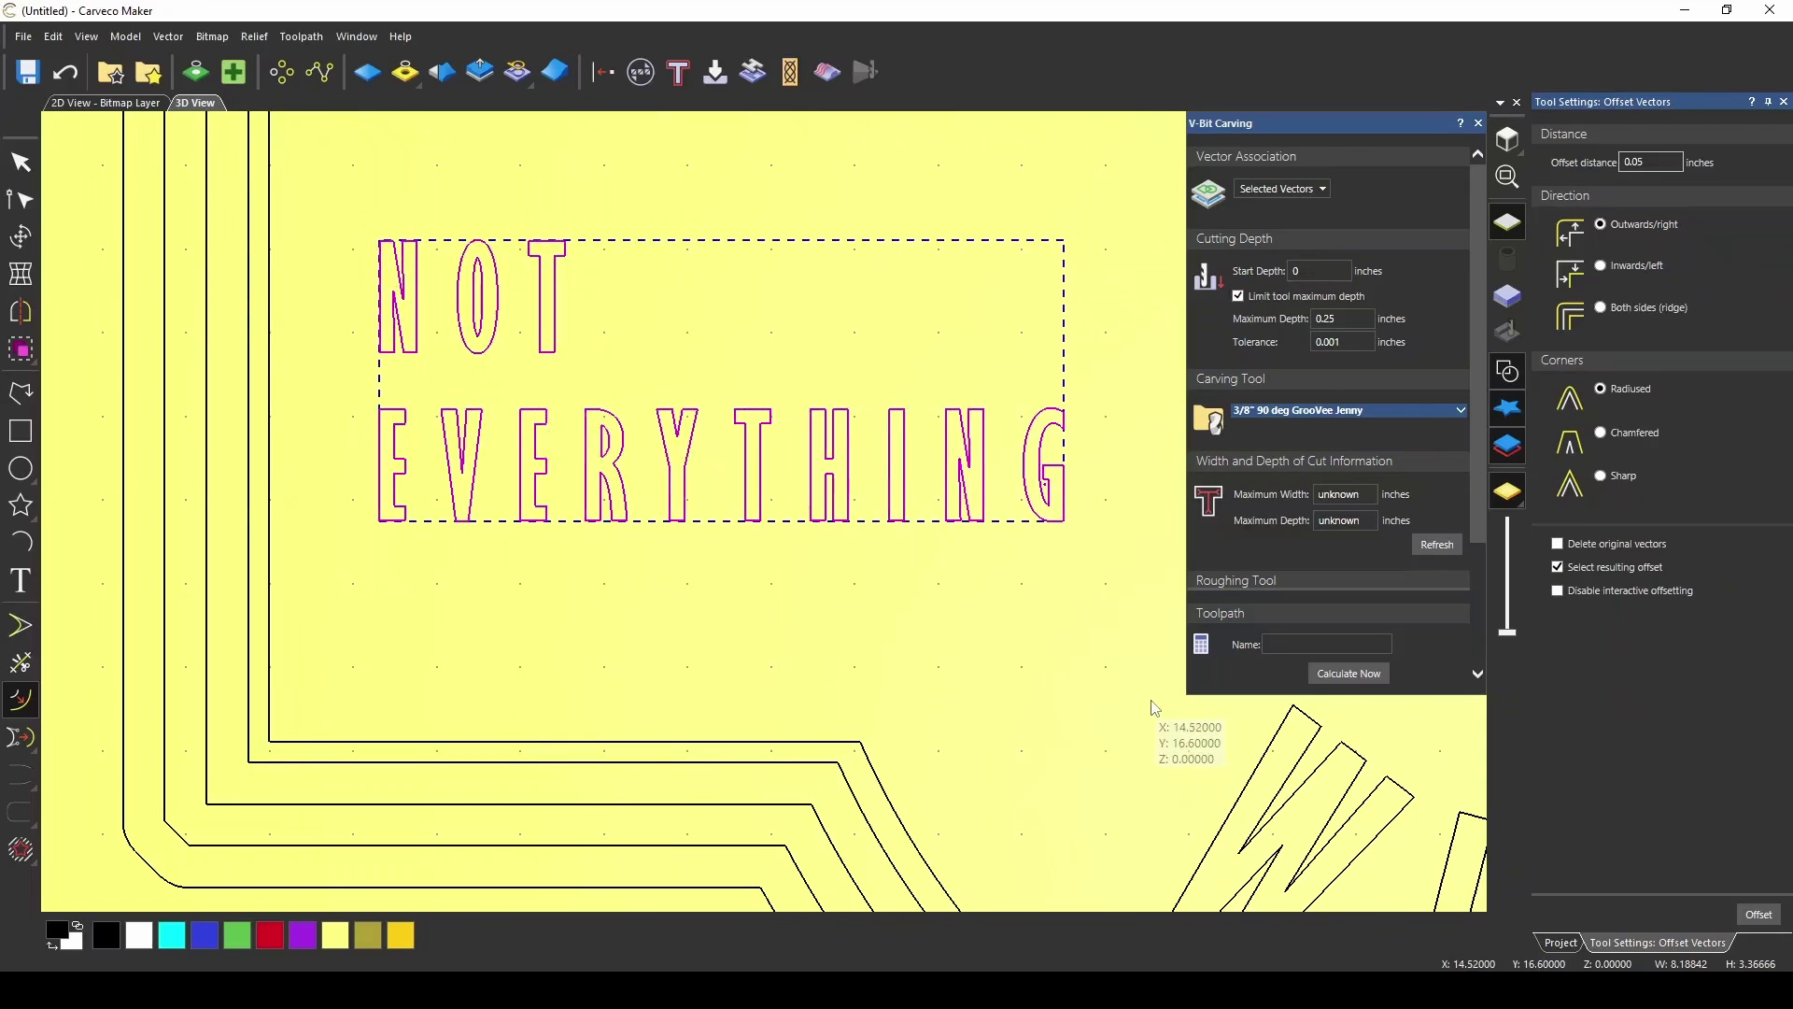
scroll(920, 523, up, 3)
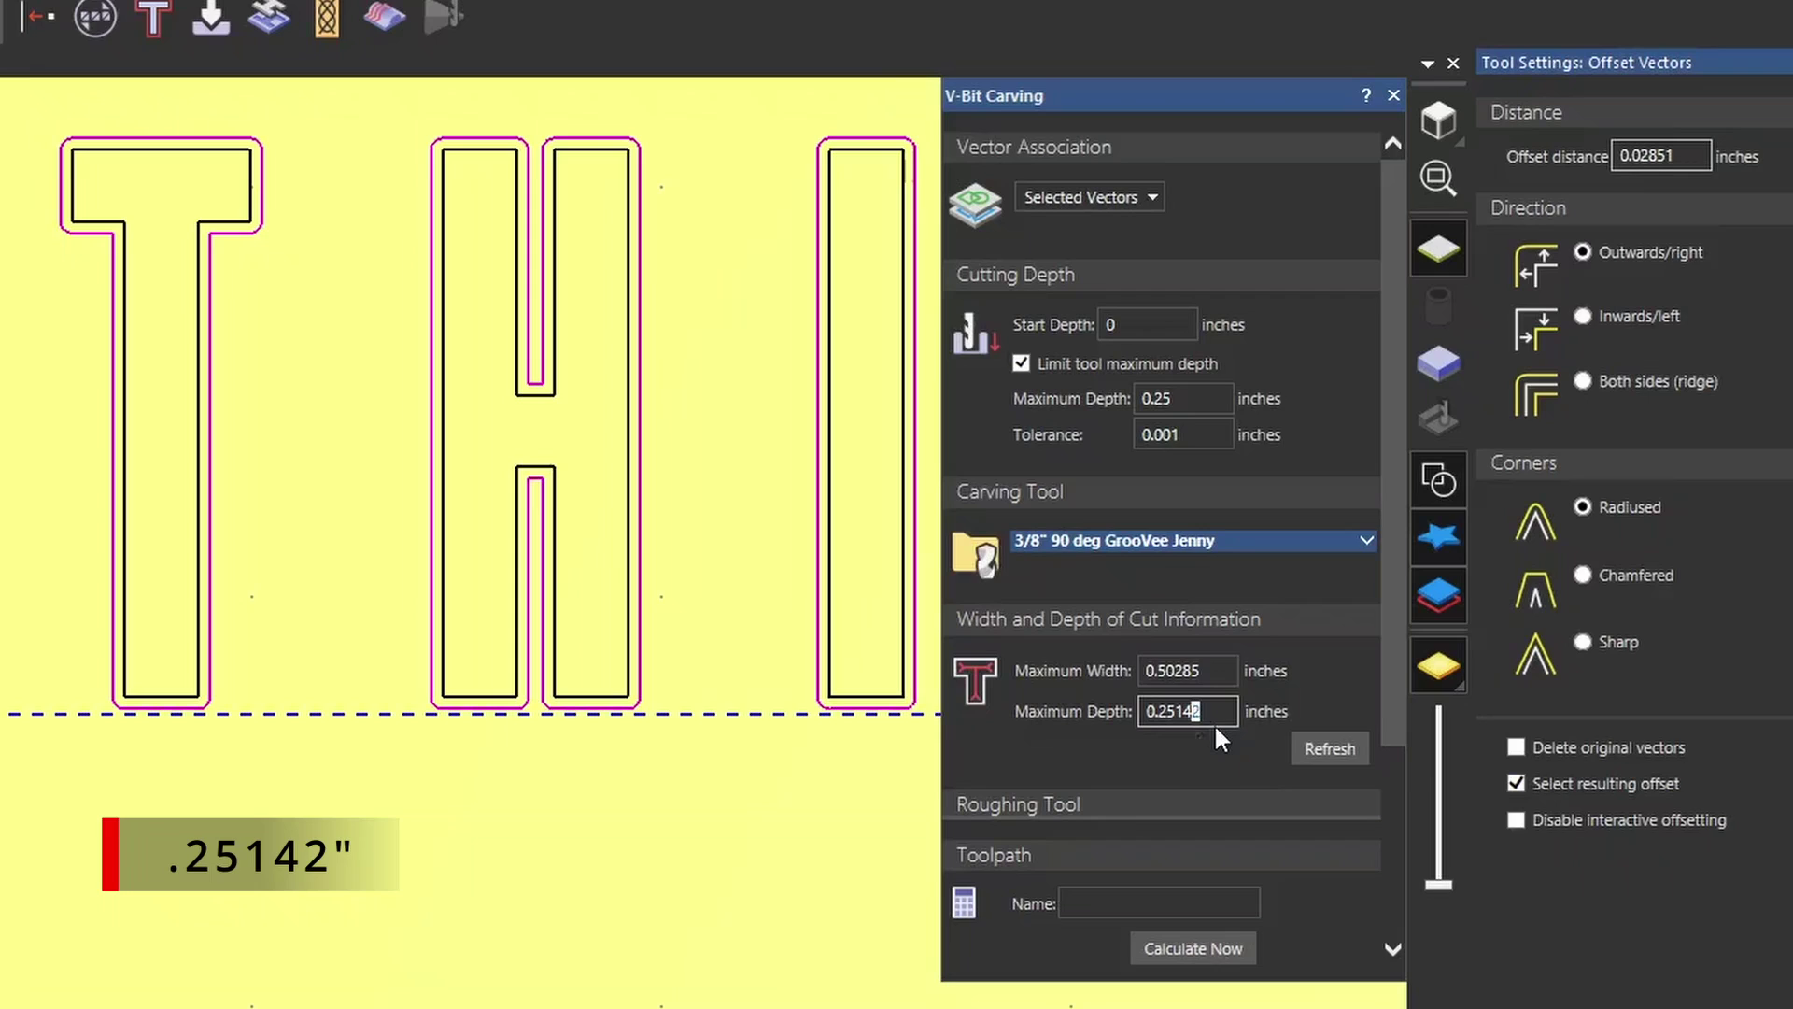
click(1392, 95)
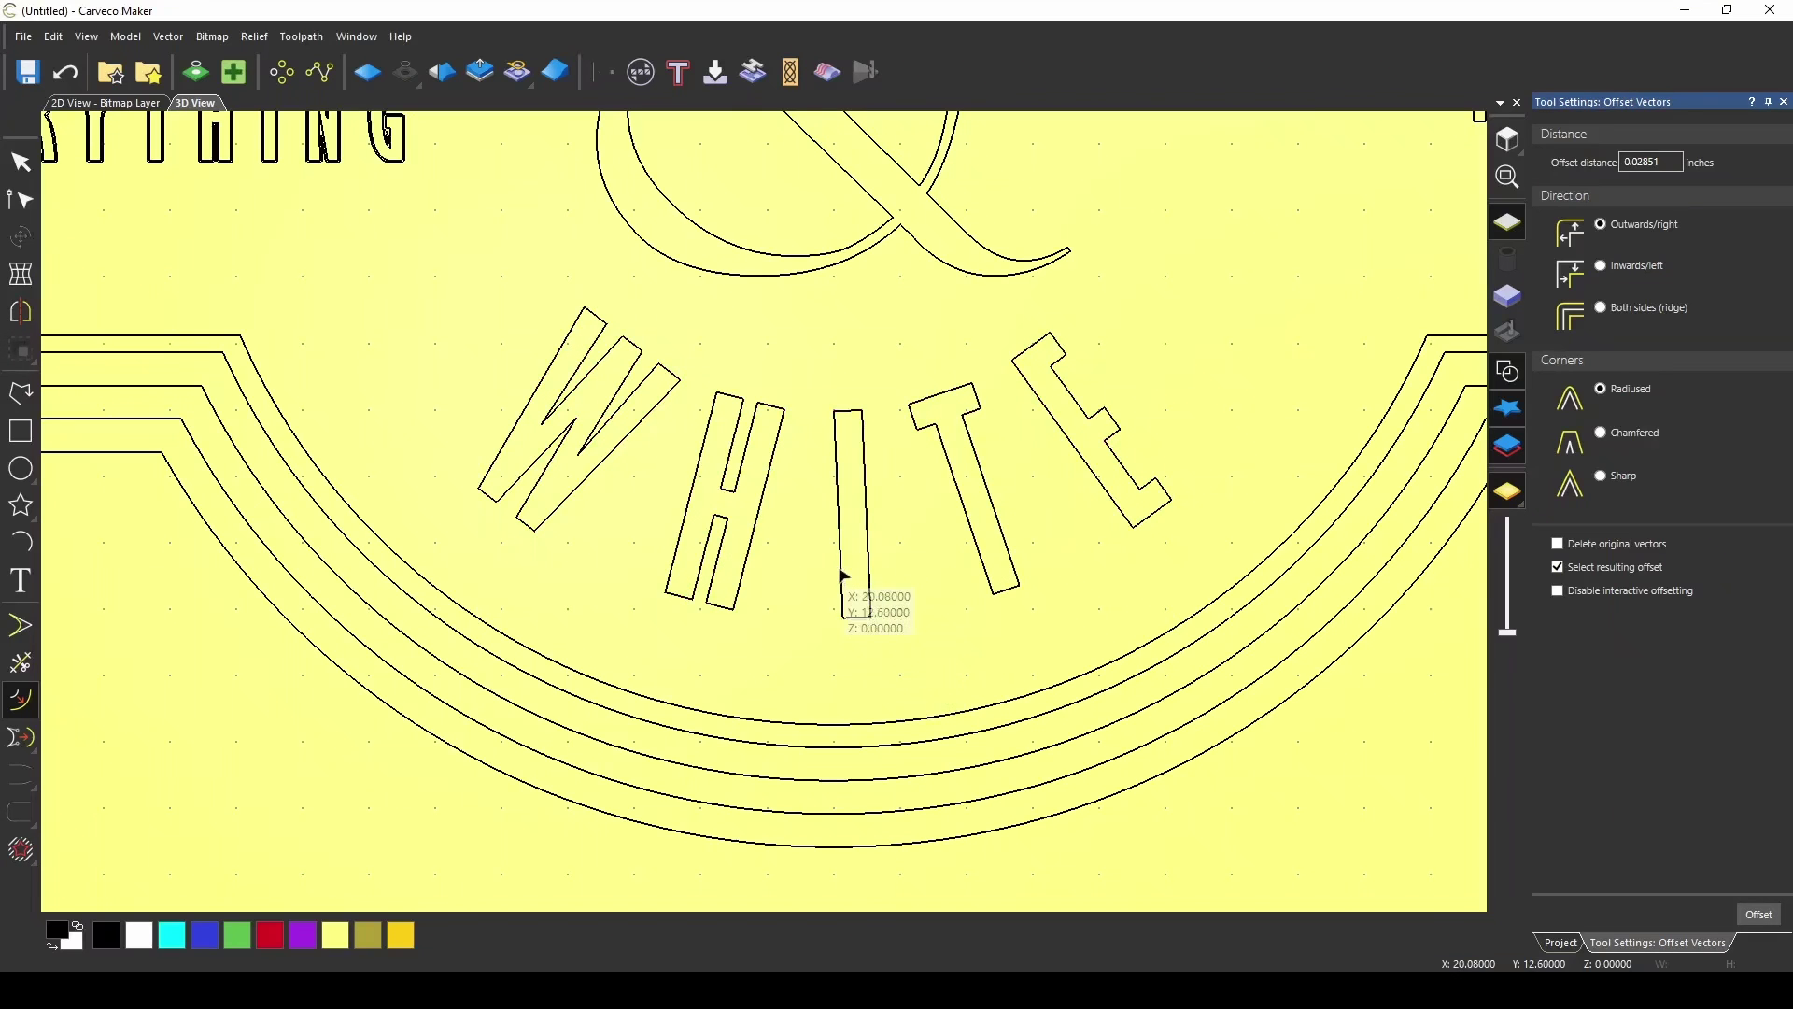
Step: Select the WHITE lettering and drag a merged outline about 0.5 inch out around it
scroll(840, 574, down, 4)
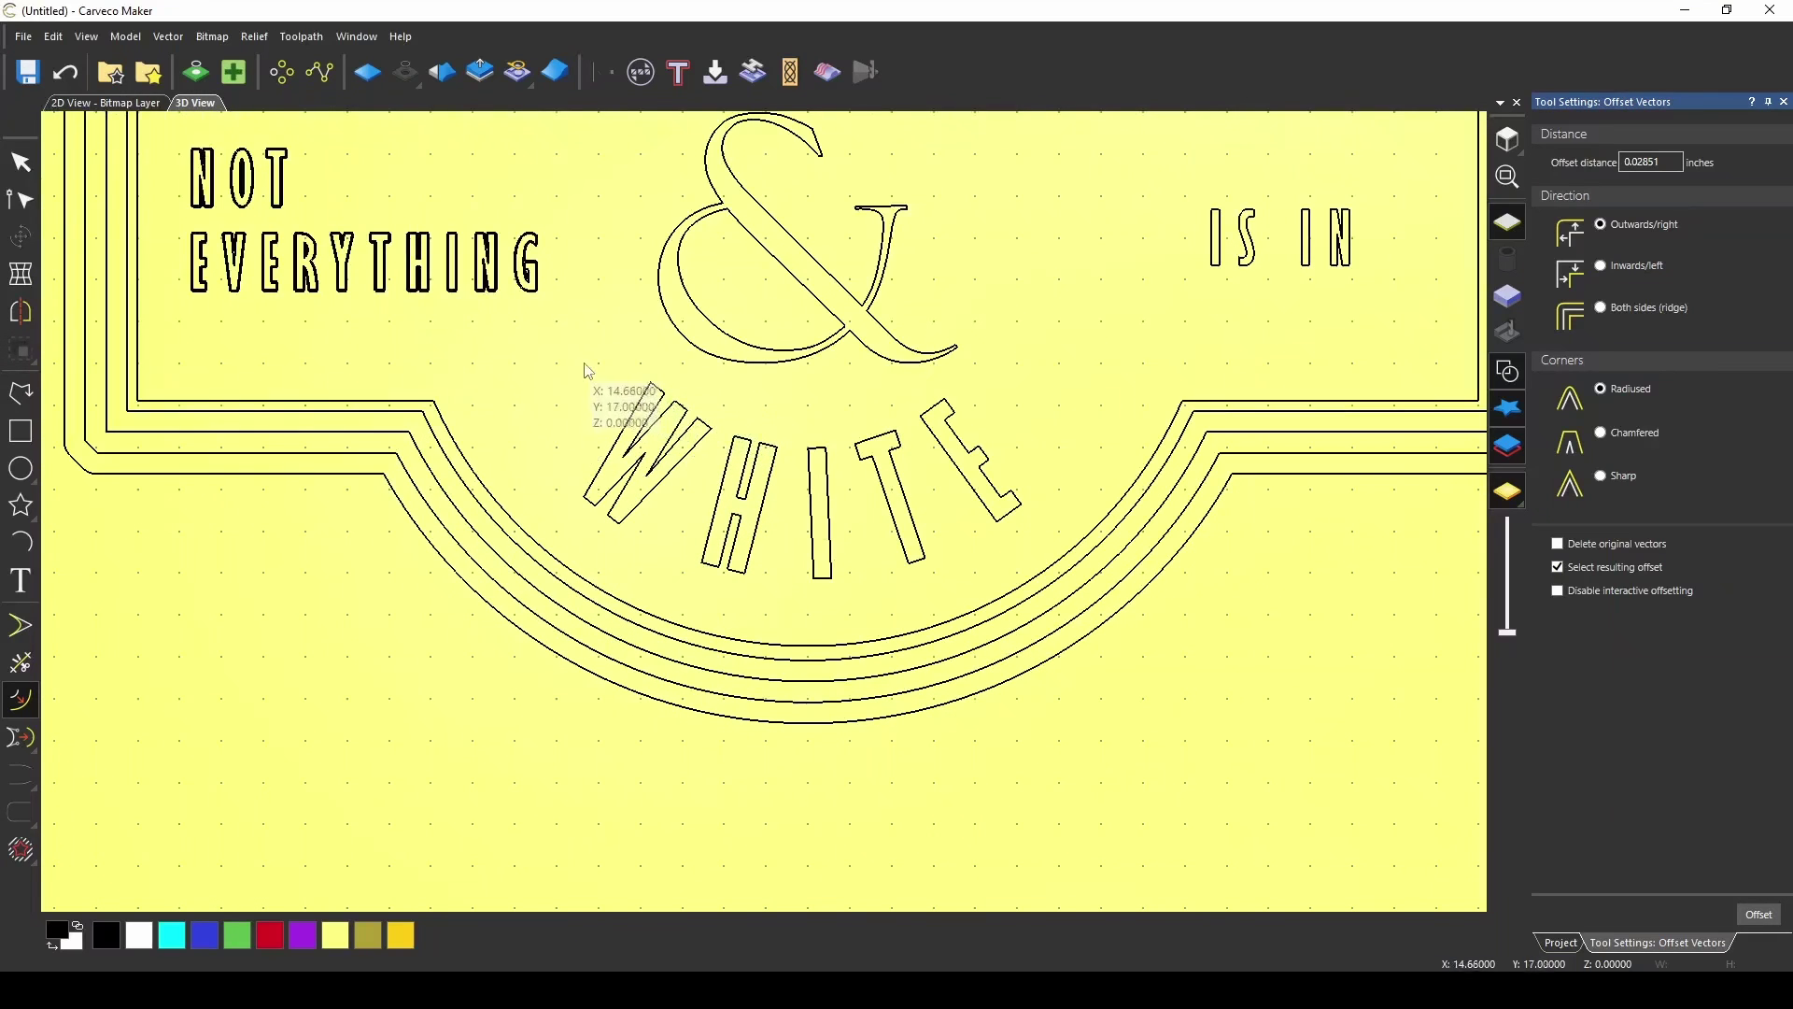
drag(567, 362, 1133, 658)
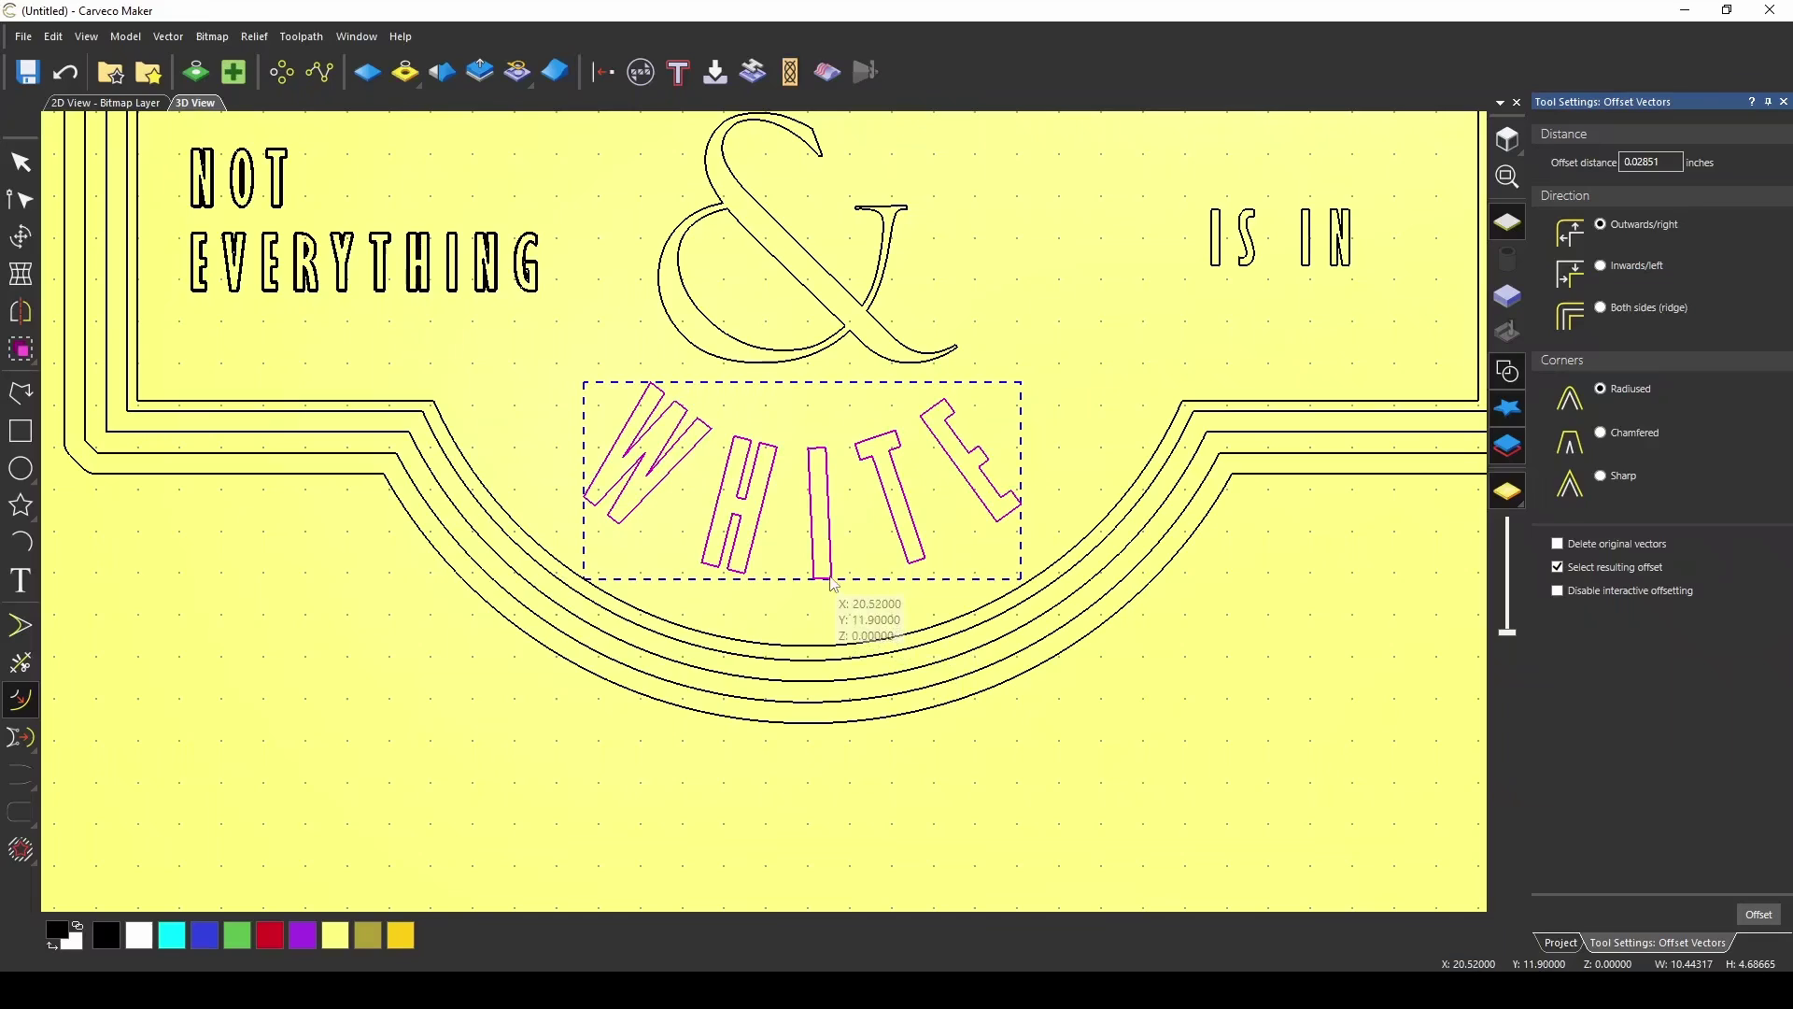
mouse_move(826, 581)
mouse_down()
mouse_move(847, 626)
mouse_move(834, 611)
mouse_up()
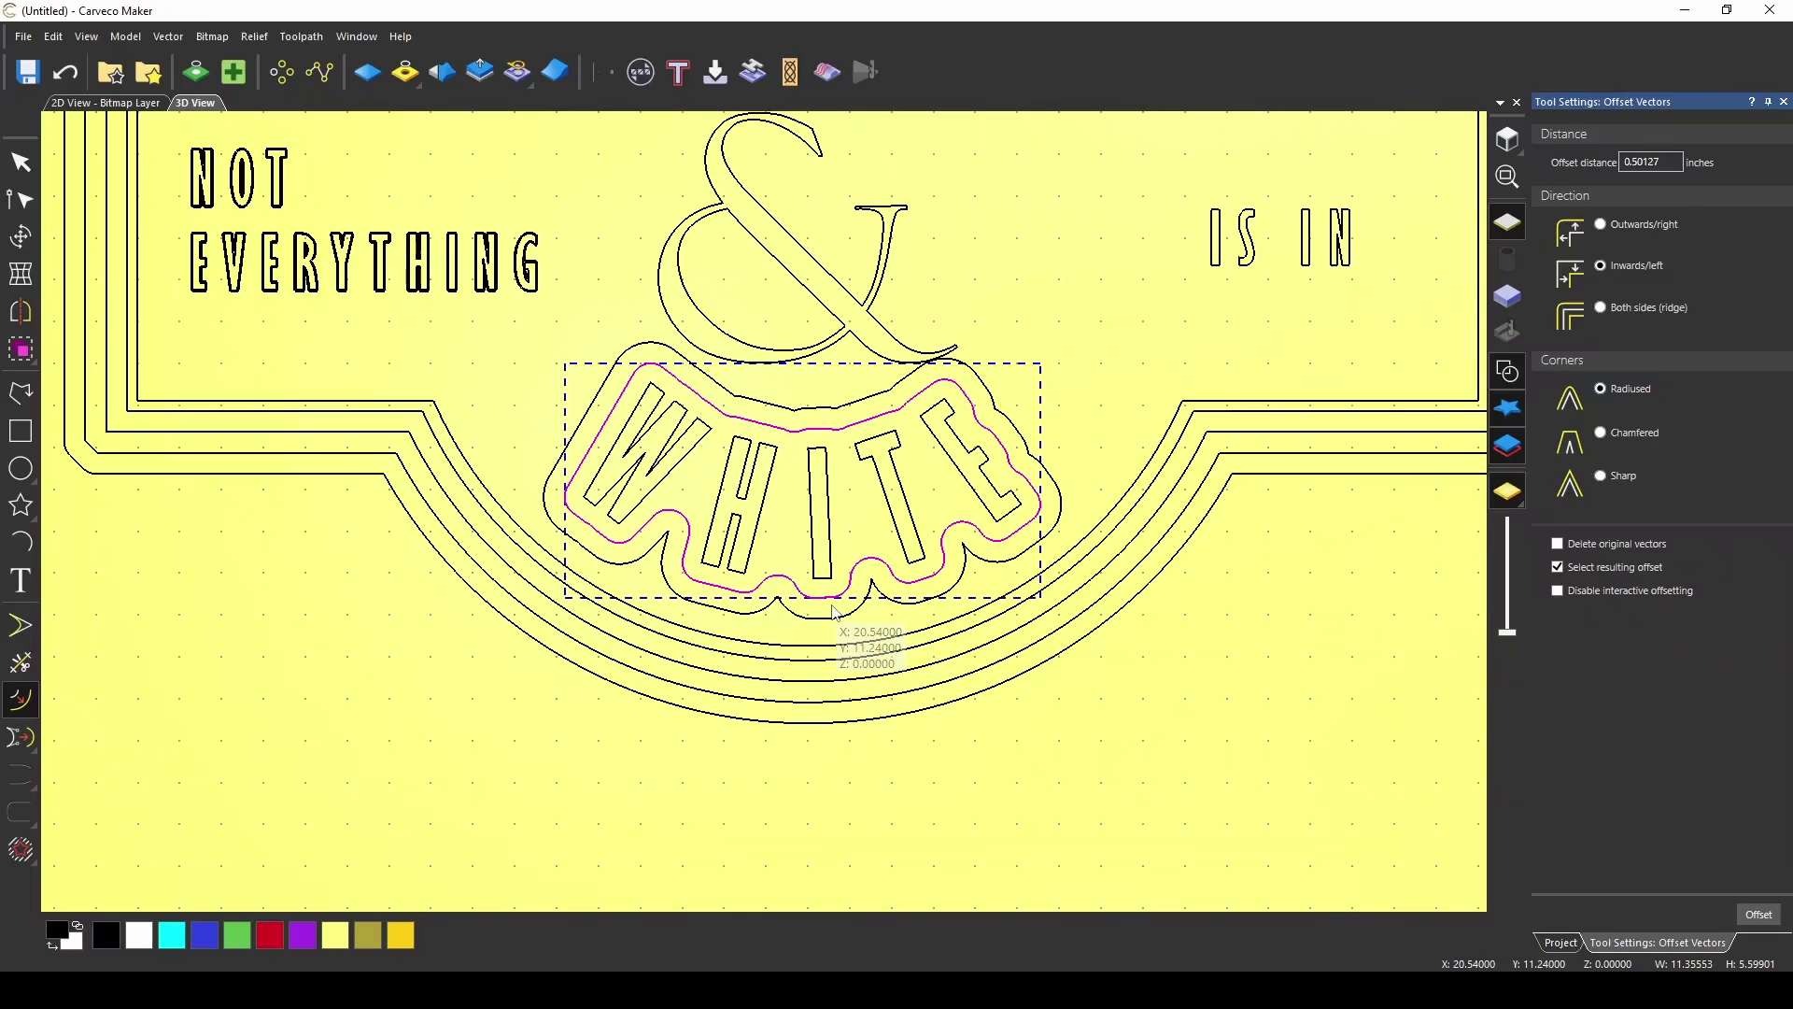